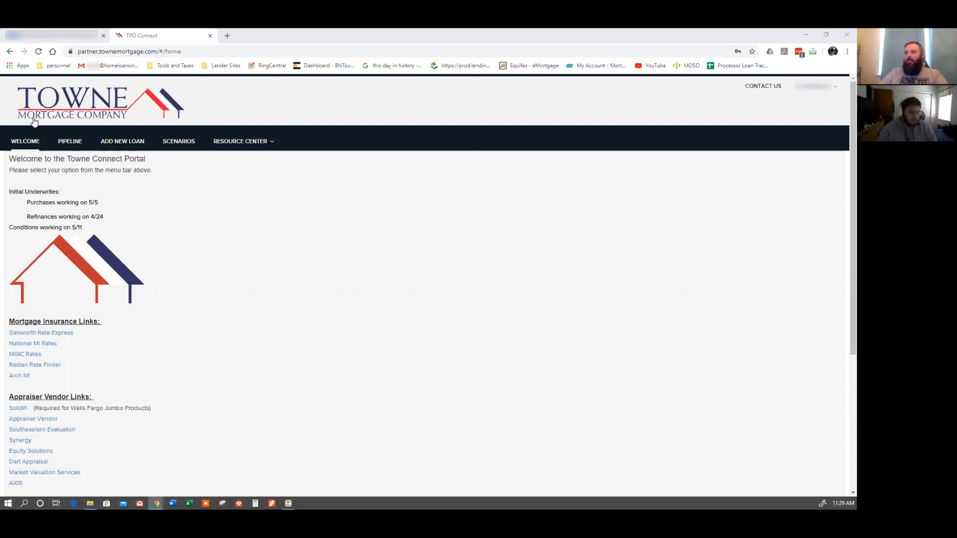
Start a new wholesale loan registration, choosing the loan officer and loan processor user names, and continue.
left_click(125, 150)
left_click(364, 194)
left_click(393, 221)
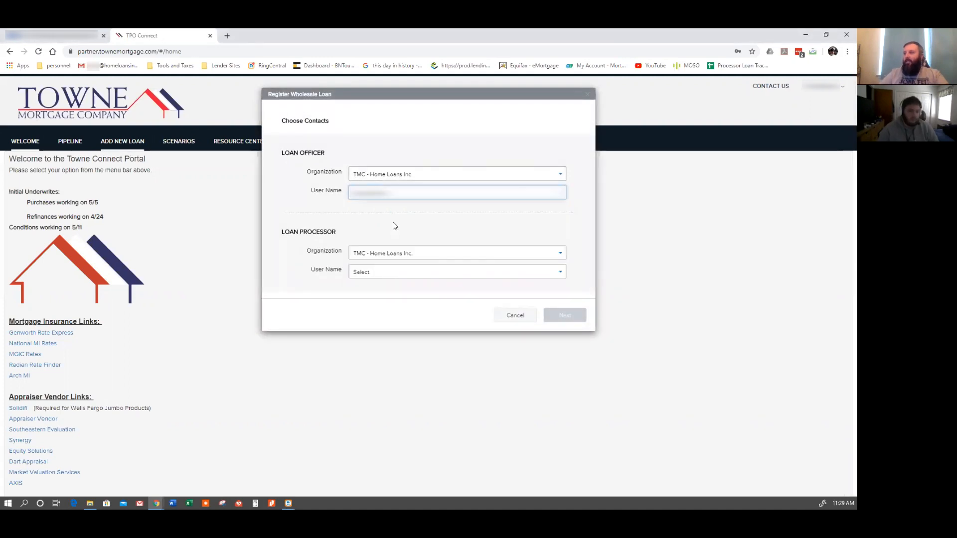
left_click(402, 273)
left_click(394, 312)
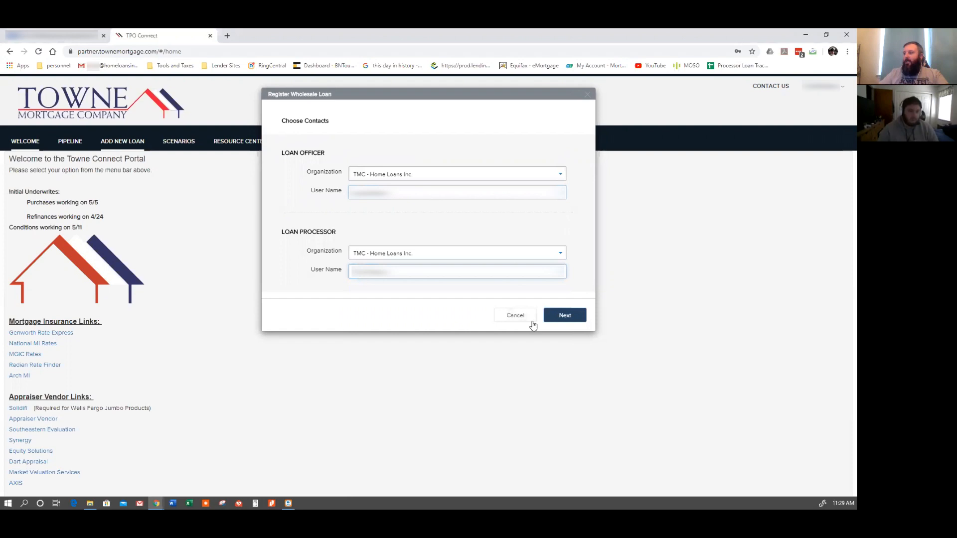
left_click(565, 316)
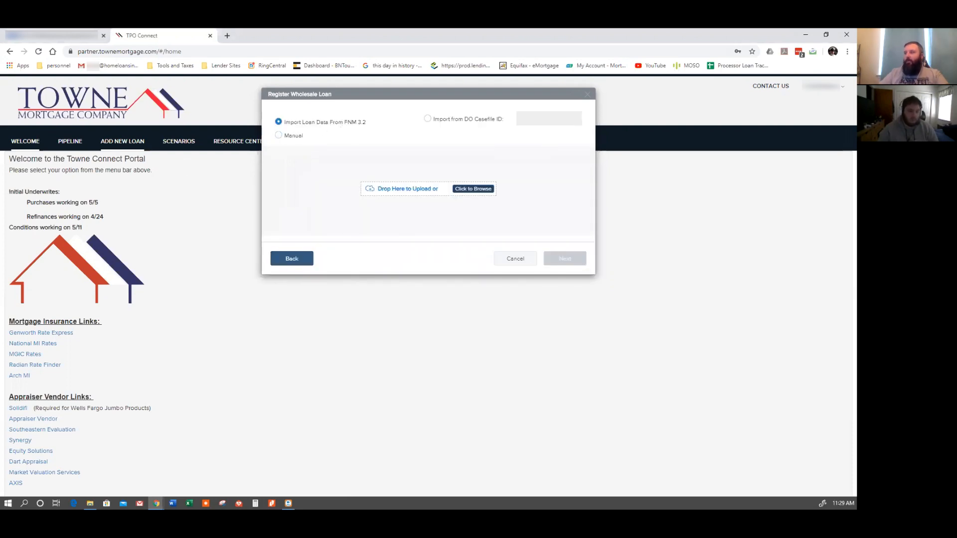
Import the loan data by dropping the FNM 3.2 file into the upload area and continue.
key("alt+Tab")
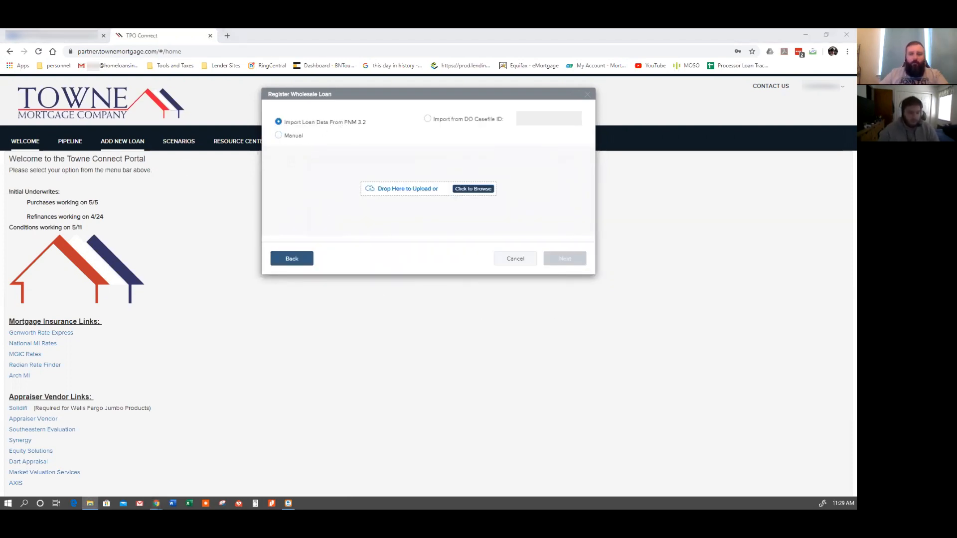
left_click_drag(0, 207, 355, 196)
left_click(565, 280)
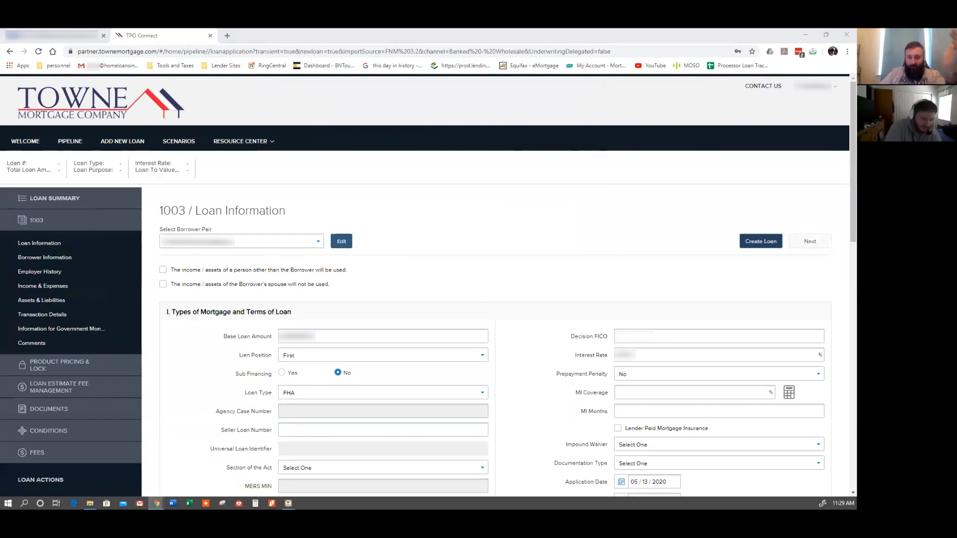
Set the loan's Section of the Act to 203B.
left_click(625, 331)
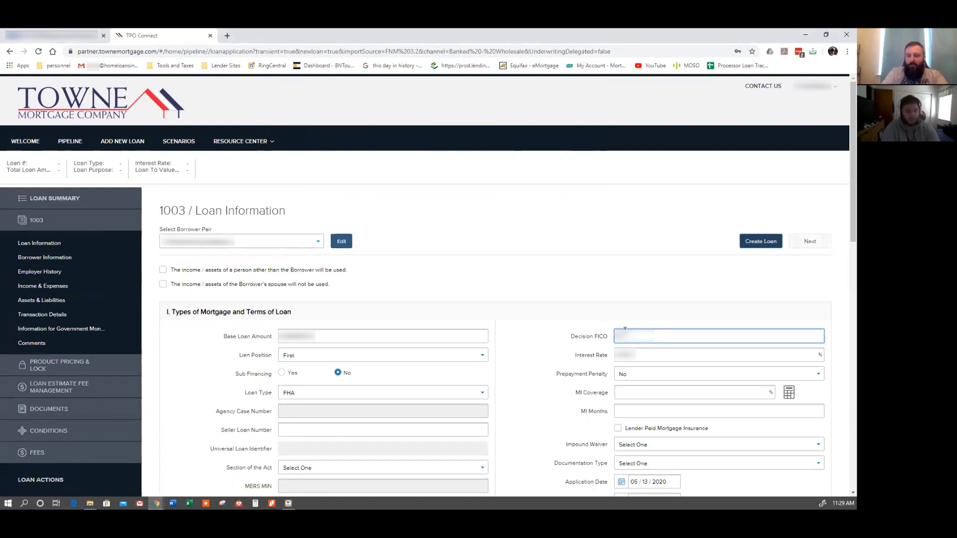
left_click(517, 357)
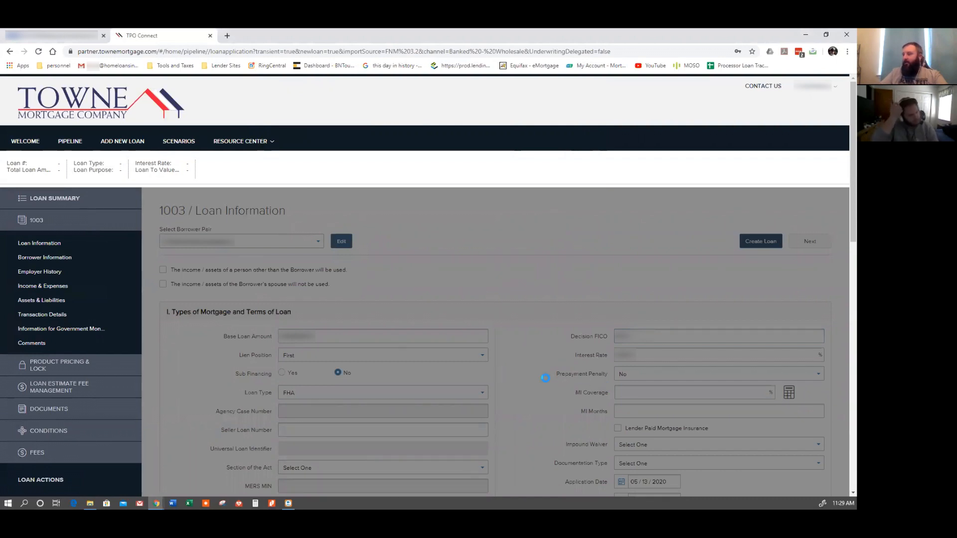
scroll(547, 382, "down", 1)
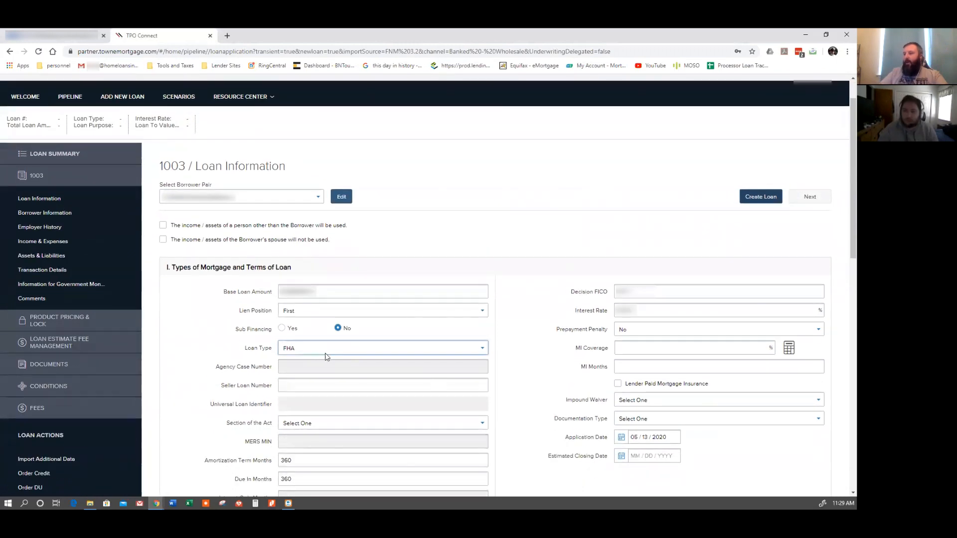
scroll(294, 369, "down", 1)
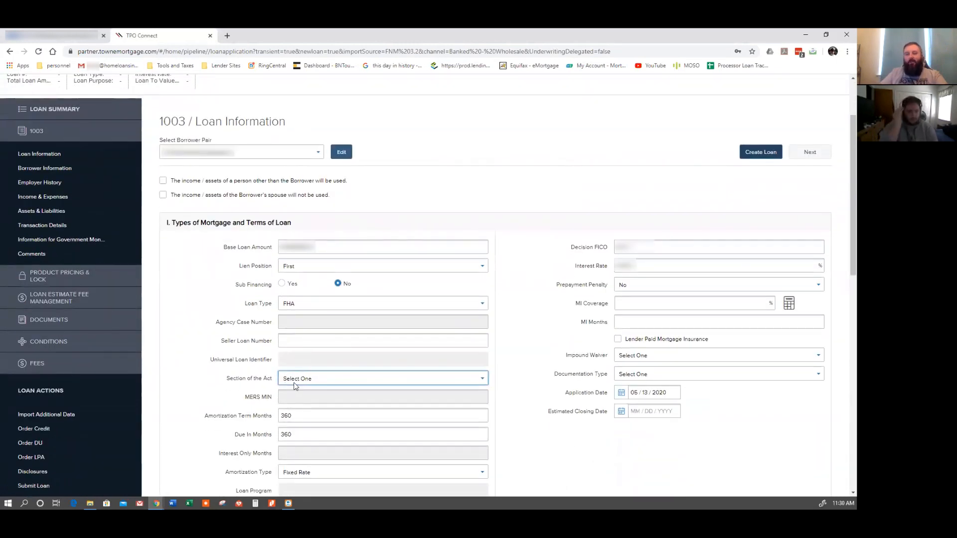
left_click(294, 382)
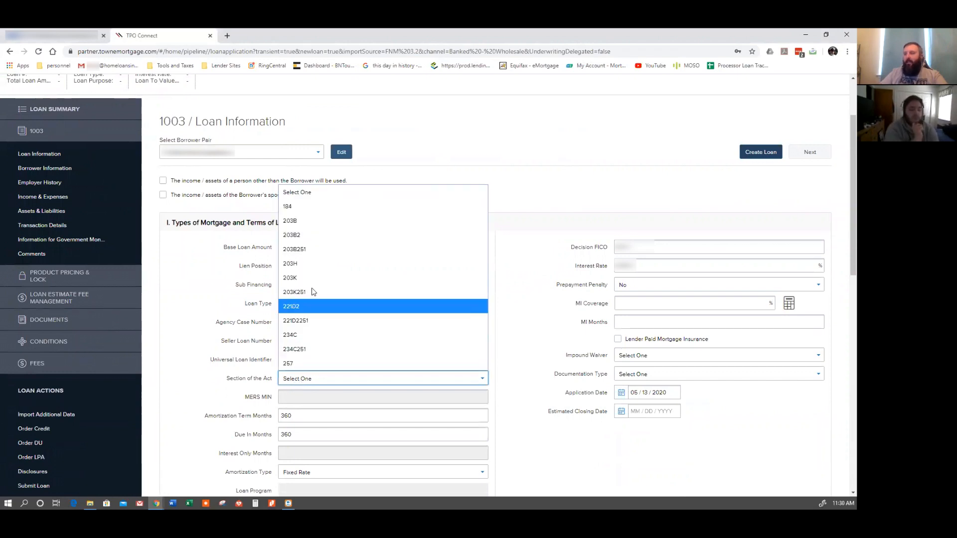
left_click(315, 224)
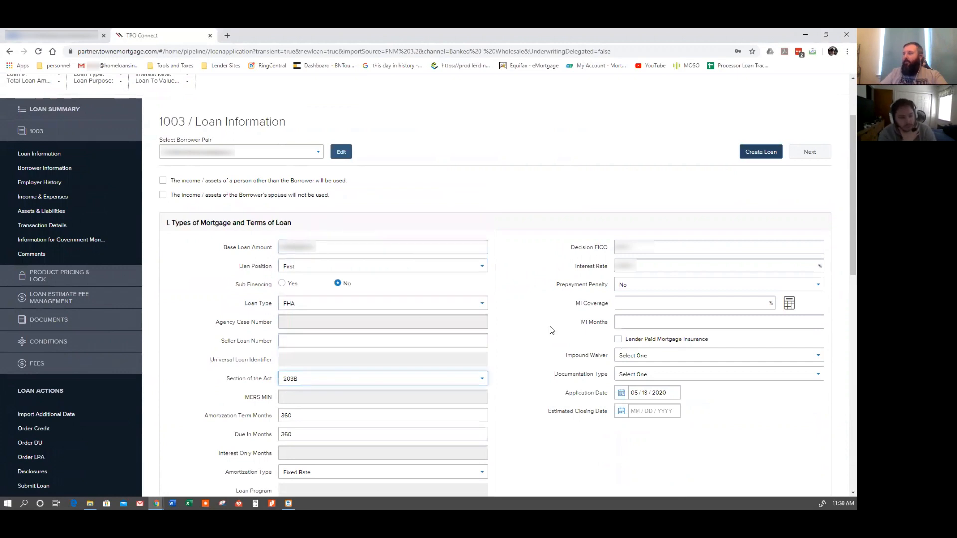
Fill in MI Coverage and MI Months using Get MI in the MIP Guarantee Fee Calculation dialog.
left_click(788, 304)
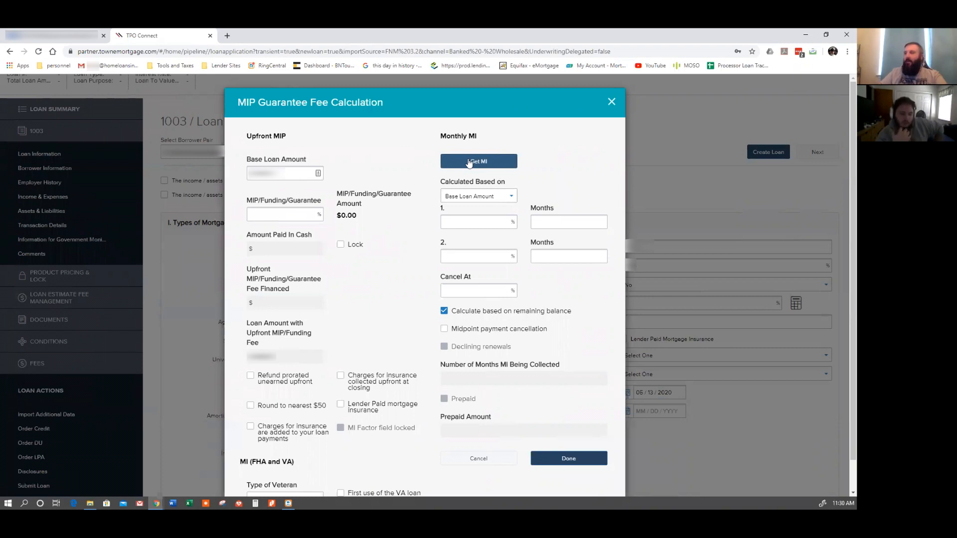
left_click(469, 164)
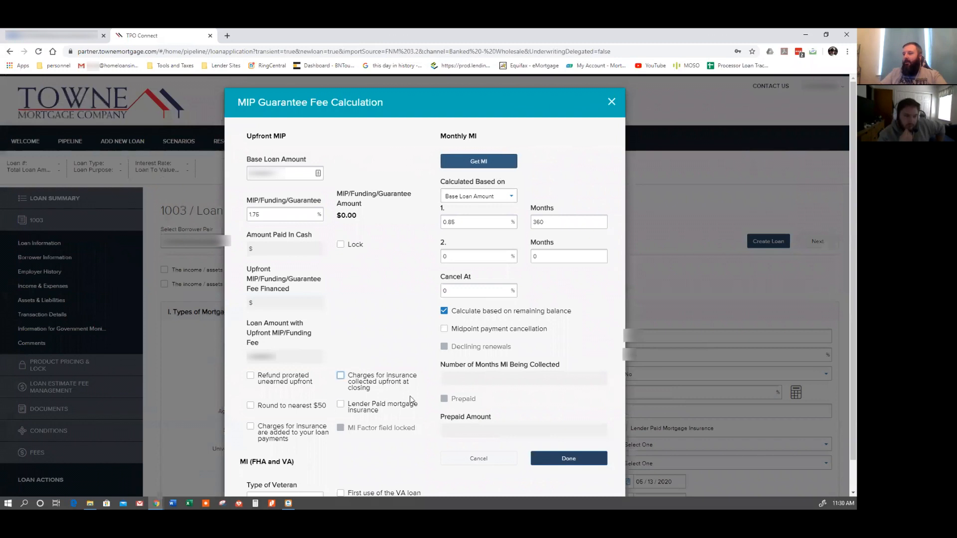
left_click(553, 454)
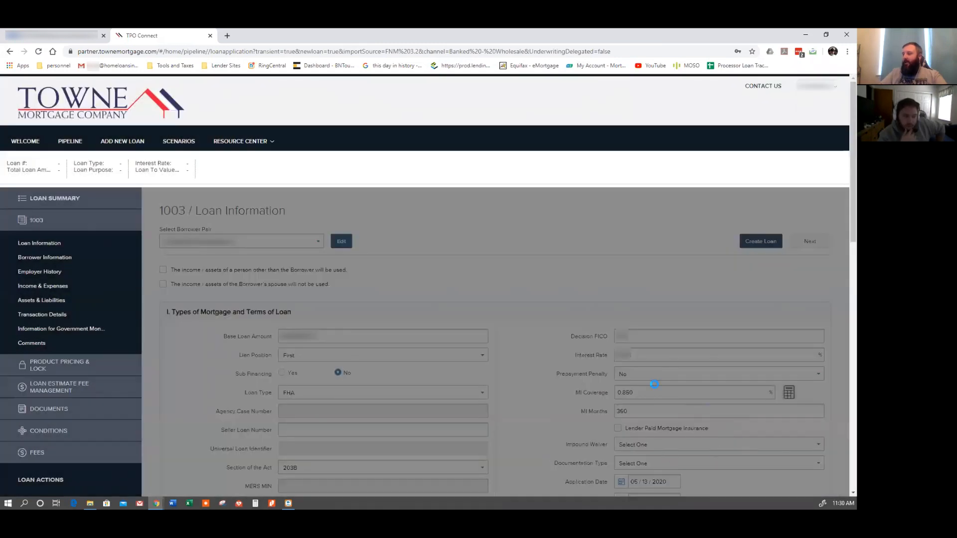
Set Impound Waiver to Not Waived.
scroll(601, 396, "down", 1)
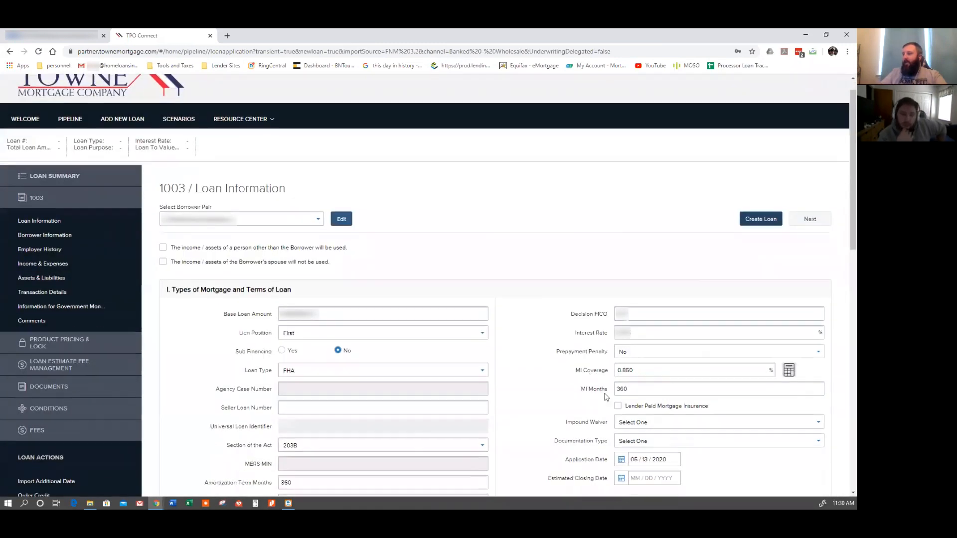
scroll(544, 356, "down", 1)
left_click(687, 354)
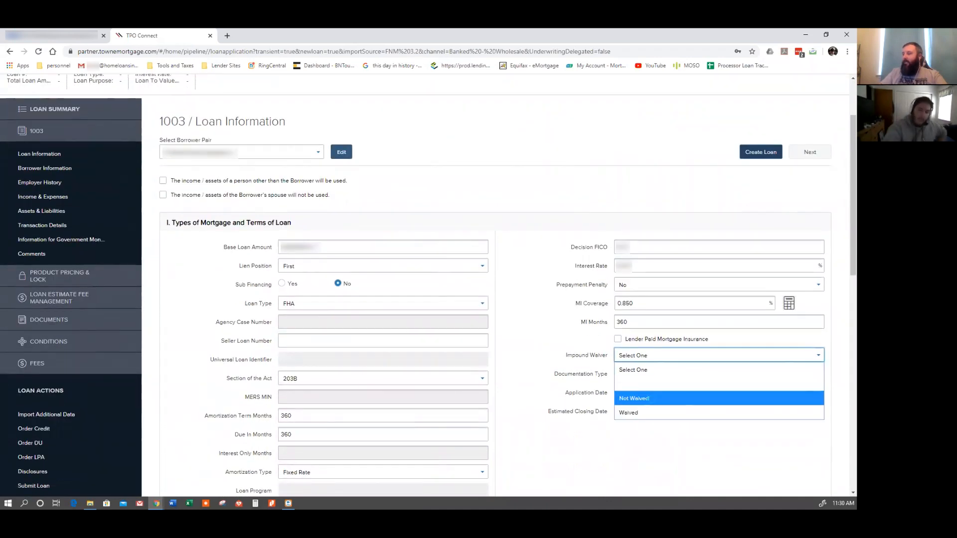
left_click(652, 399)
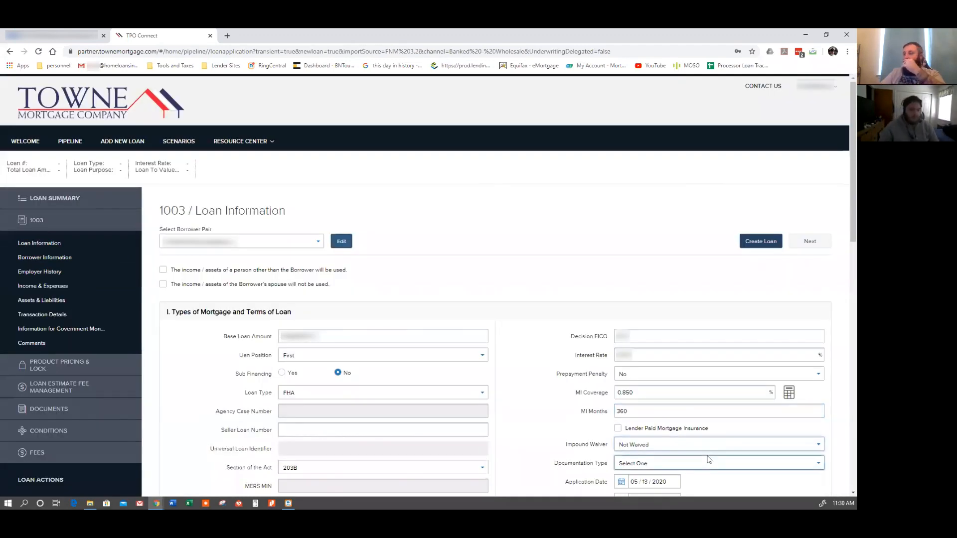
Set Documentation Type to (F) Full Documentation.
scroll(688, 441, "down", 1)
left_click(671, 419)
left_click(659, 477)
scroll(623, 389, "down", 2)
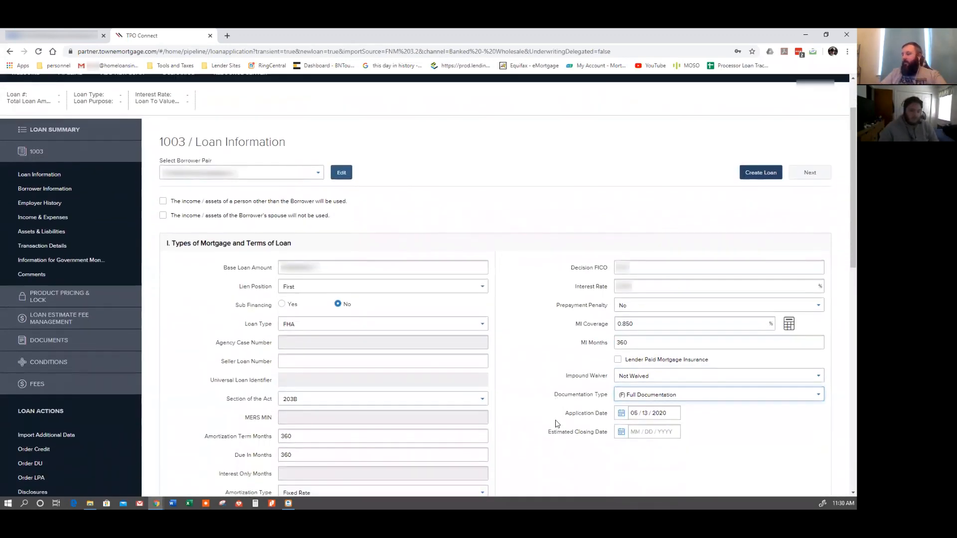
Set the Estimated Closing Date to 06/12/2020 with the calendar picker.
left_click(621, 367)
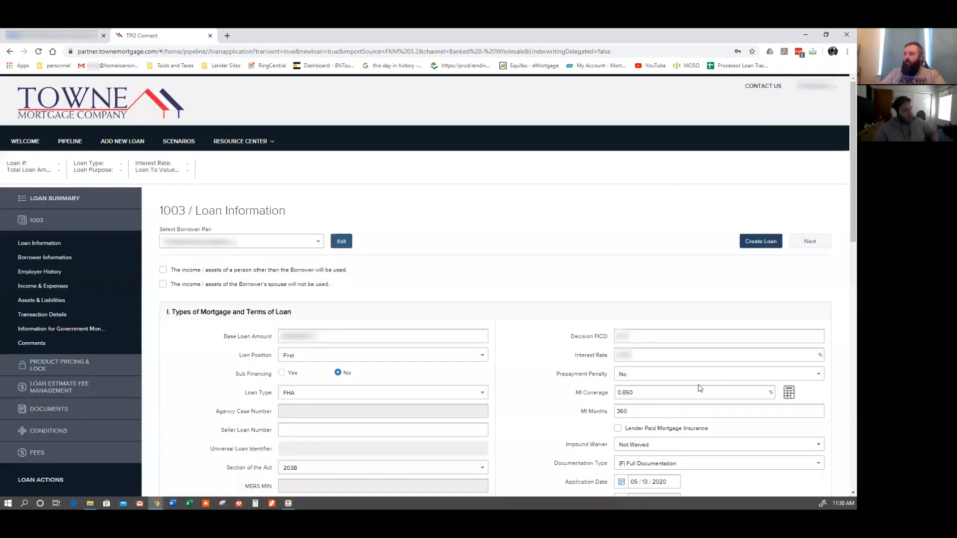
left_click(700, 391)
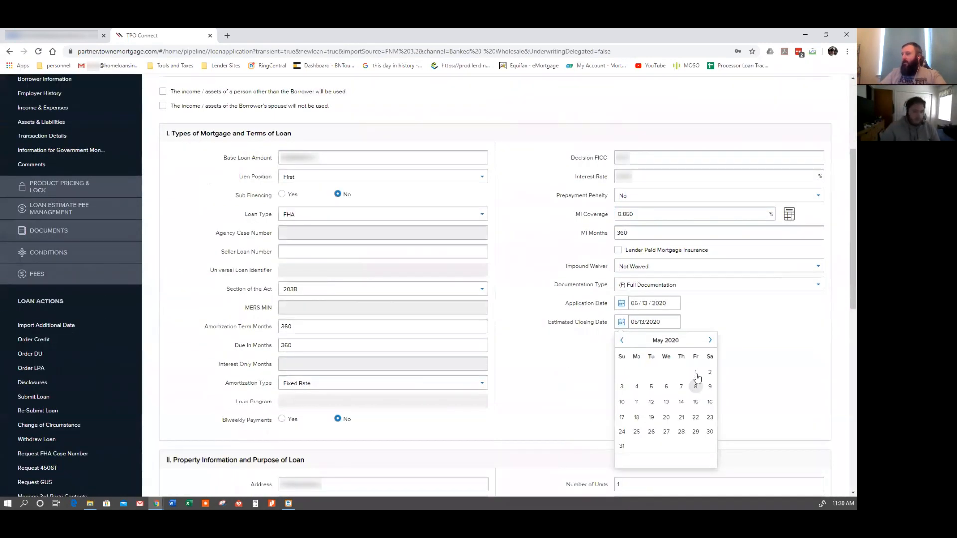
left_click(708, 341)
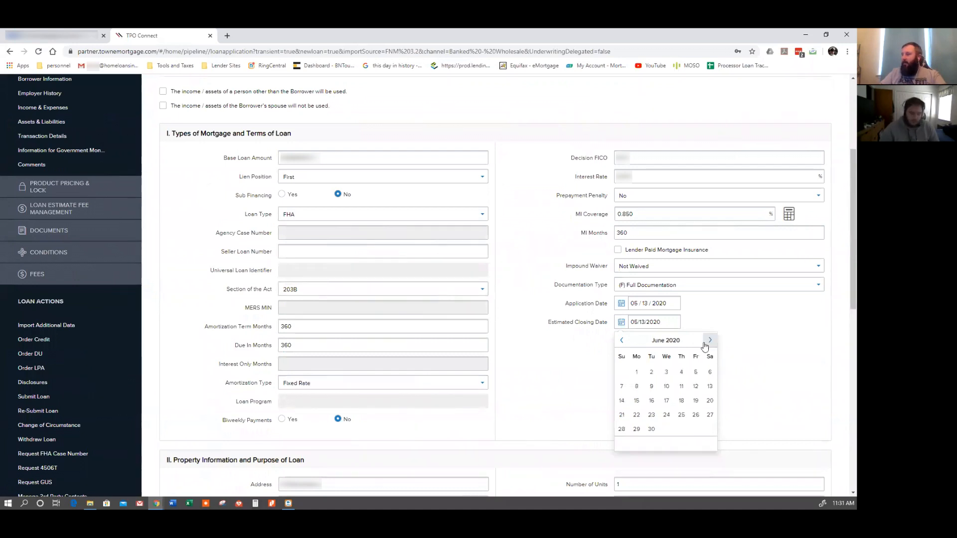
left_click(696, 386)
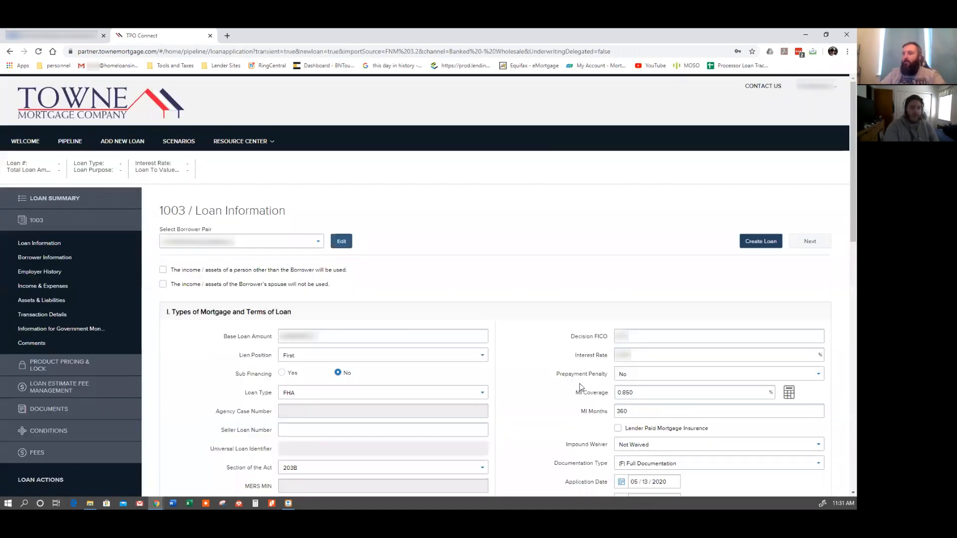
Set the Property Type to Detached.
scroll(558, 388, "down", 2)
scroll(556, 388, "down", 6)
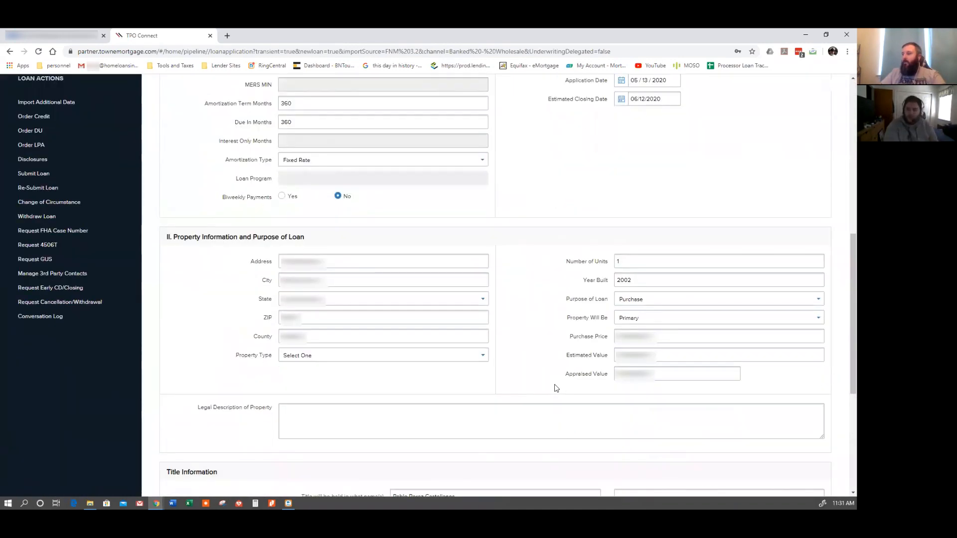
left_click(430, 358)
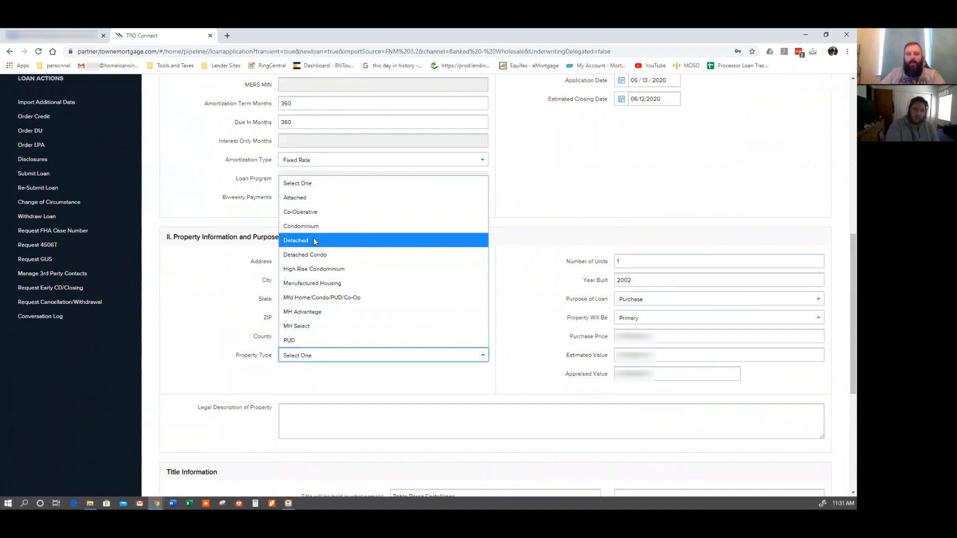
left_click(325, 284)
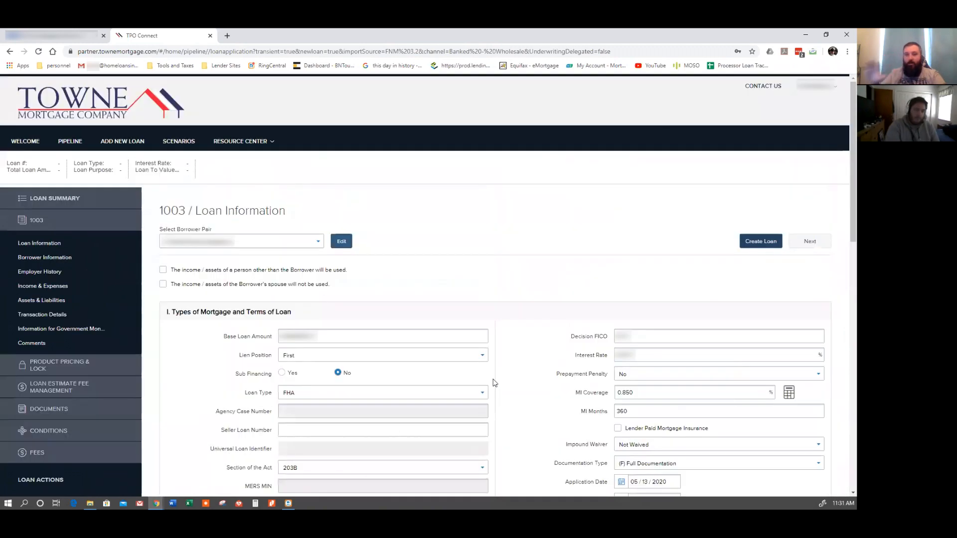
Open the Borrower Information section of the 1003.
scroll(514, 369, "down", 2)
scroll(346, 411, "down", 5)
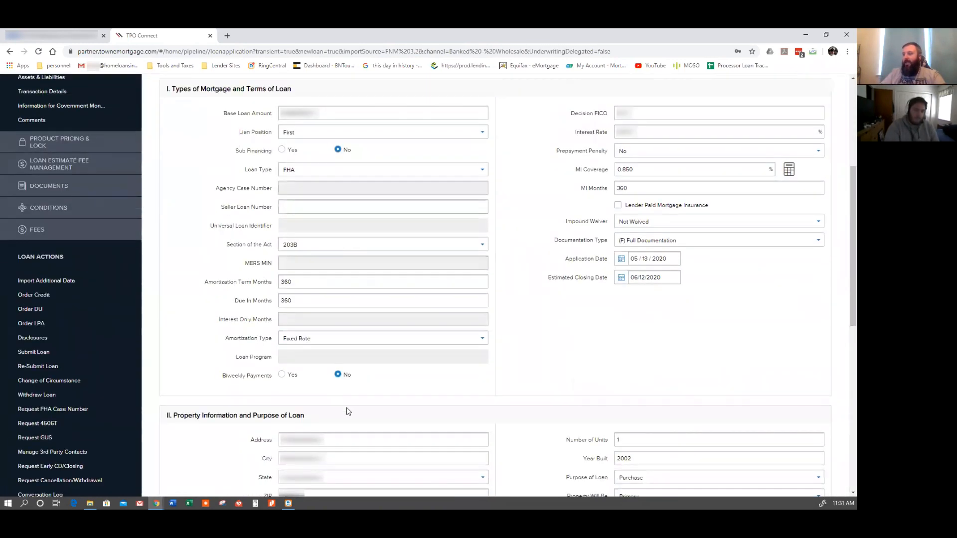
scroll(550, 411, "up", 5)
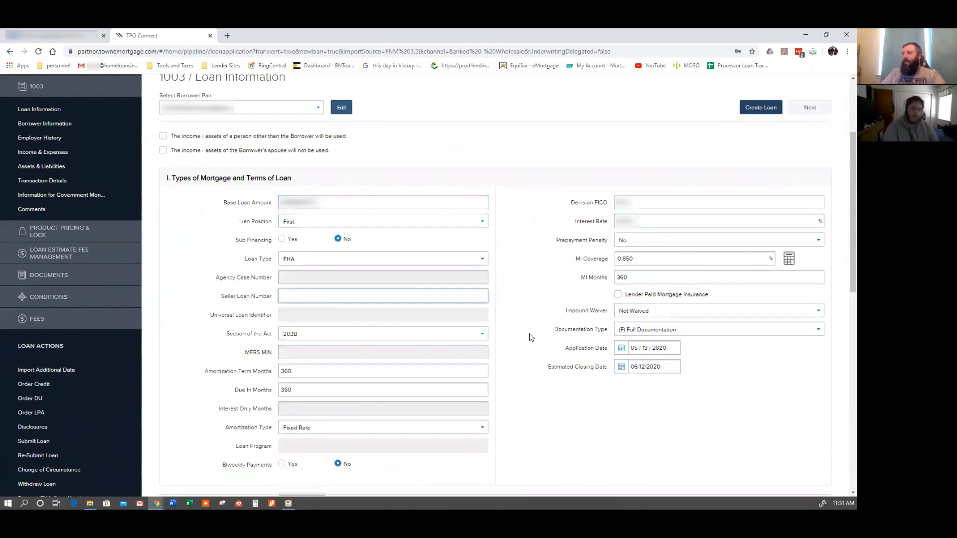
scroll(540, 352, "up", 2)
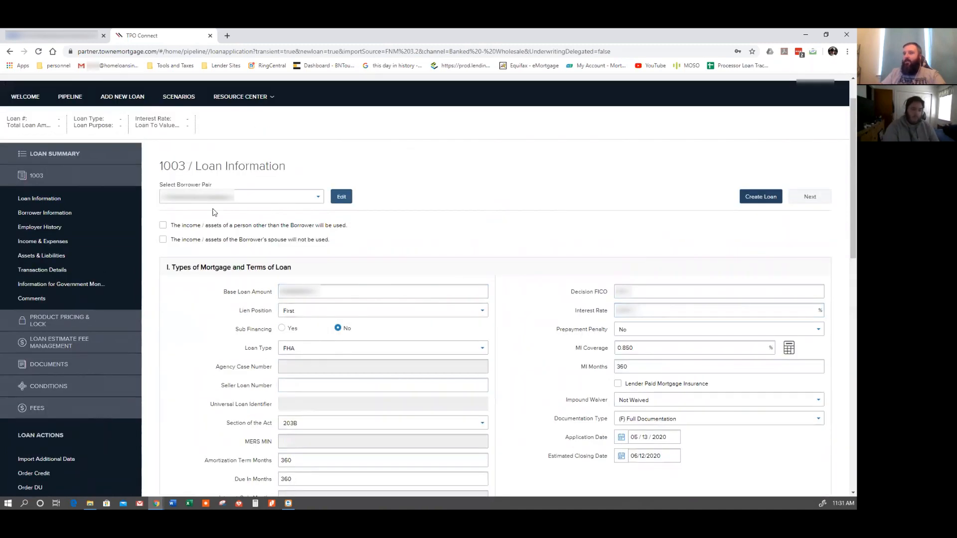
left_click(58, 212)
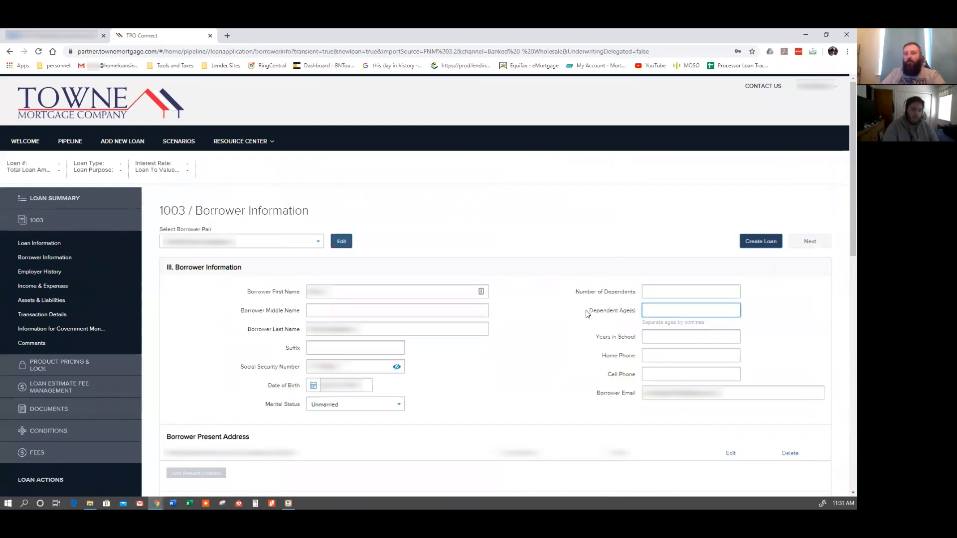
Enter the borrower's home phone number.
left_click(676, 336)
left_click(659, 355)
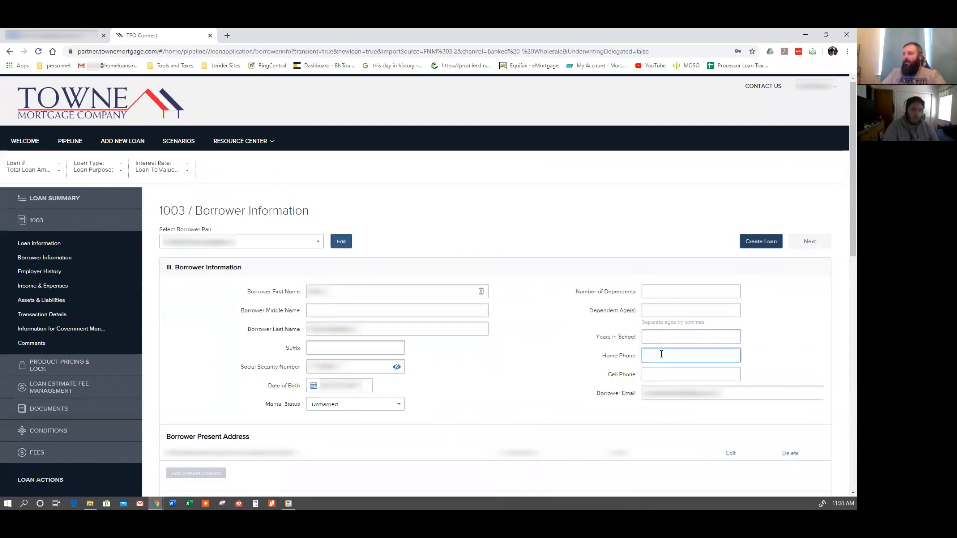
type("[blurred]")
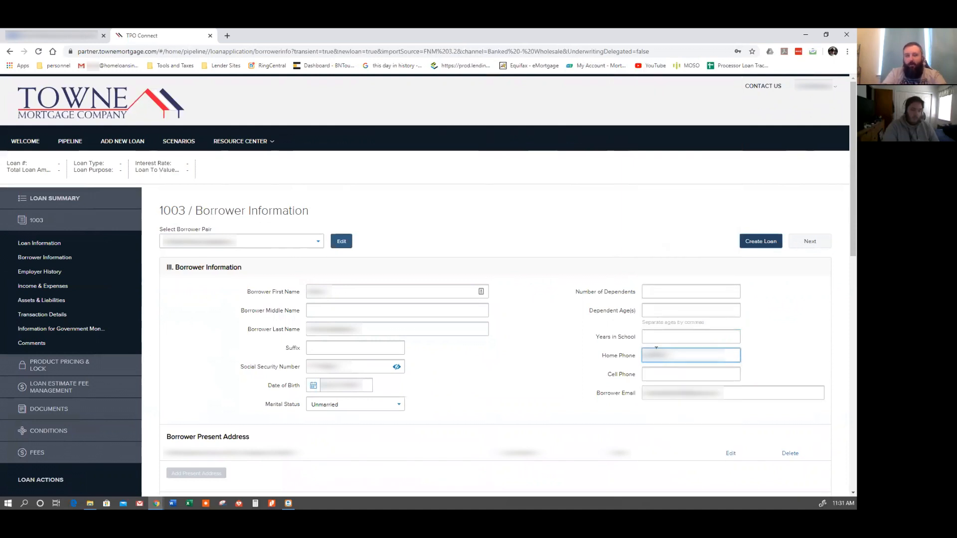
type("[blurred]")
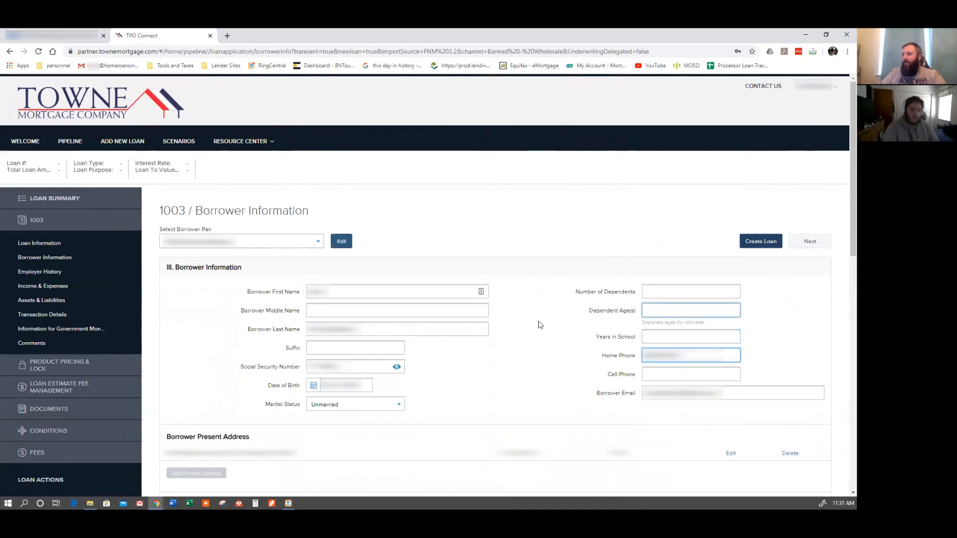
Open the Employer History section of the 1003.
scroll(549, 355, "down", 2)
scroll(498, 341, "down", 5)
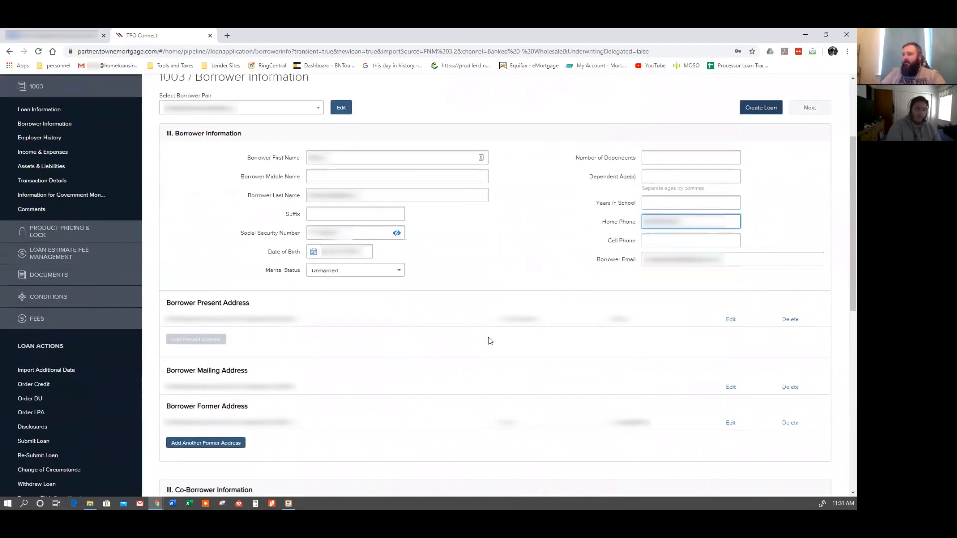
scroll(530, 346, "up", 8)
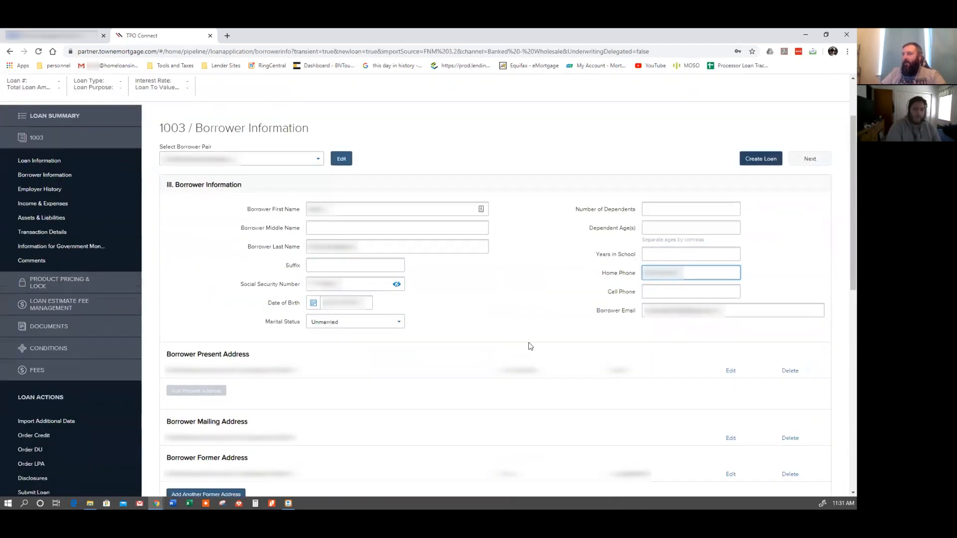
left_click(35, 273)
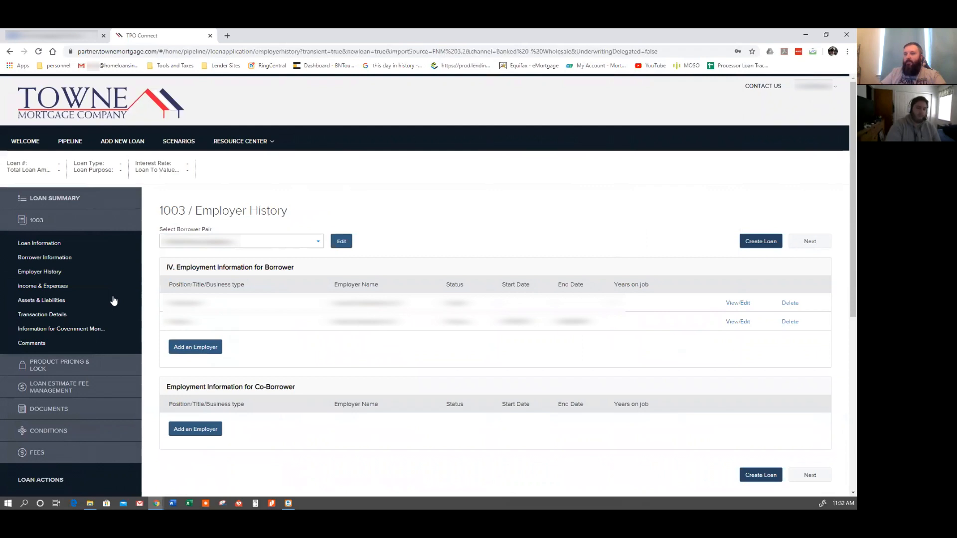
Add a $1,000.00 cash deposit towards purchase held by Cooperative Title in the Assets & Liabilities section.
left_click(56, 302)
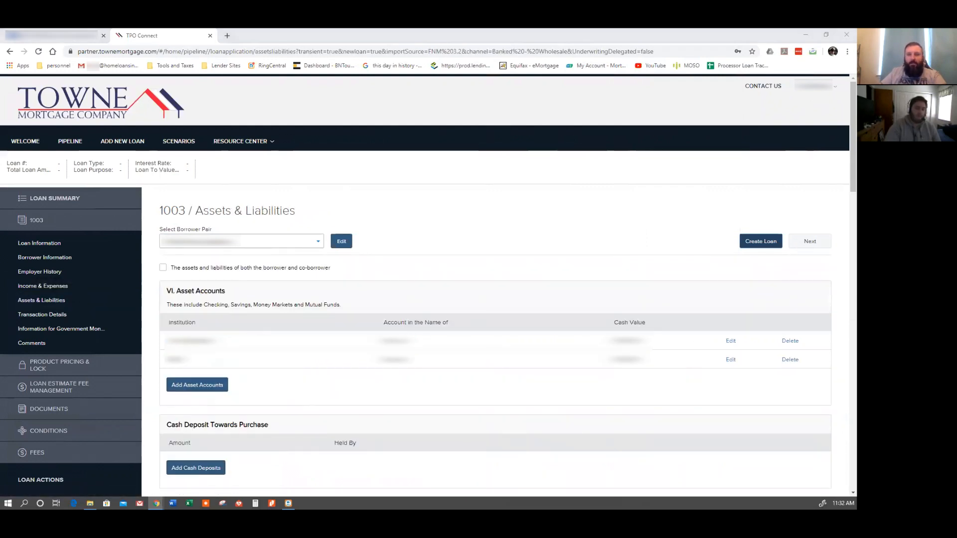
scroll(212, 420, "down", 2)
left_click(199, 380)
left_click(421, 136)
type("1000")
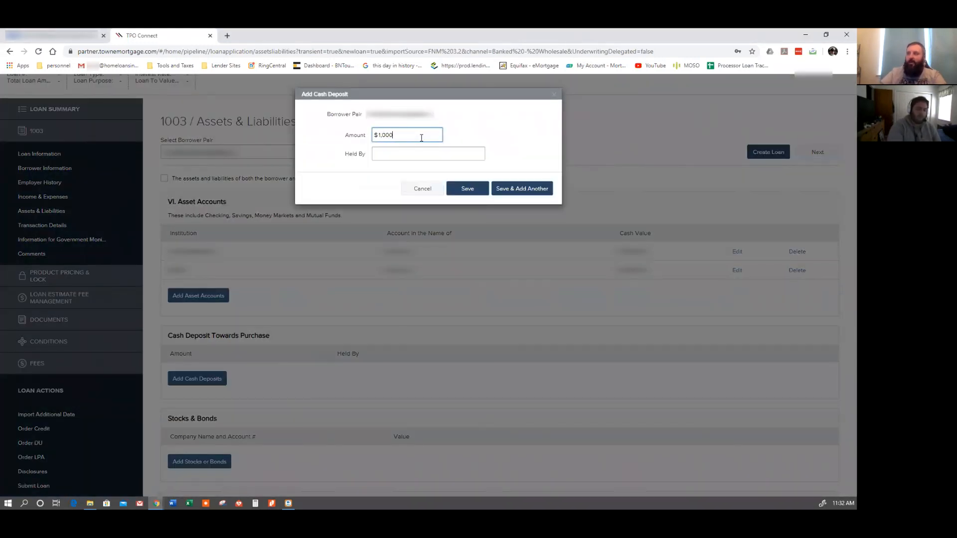
key("alt+Tab")
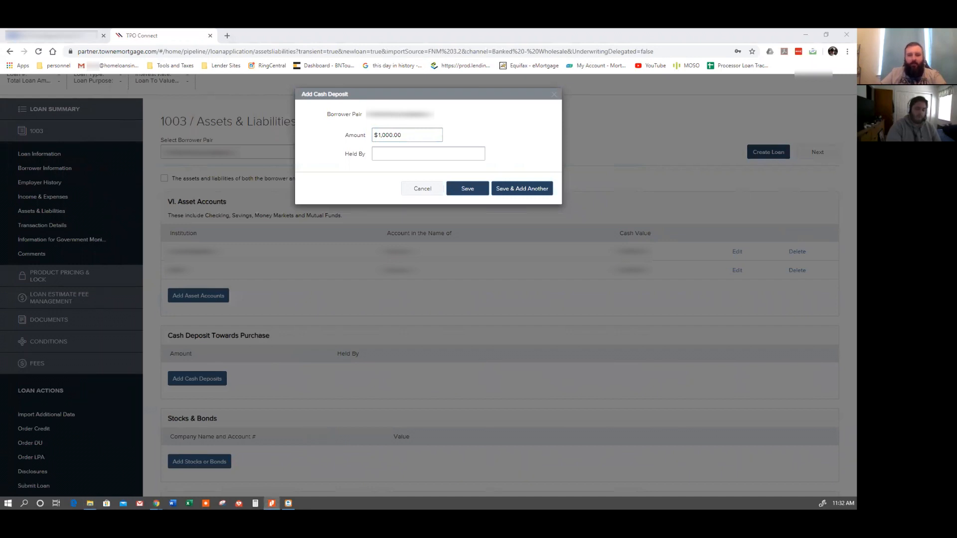
left_click(394, 155)
type("Coop")
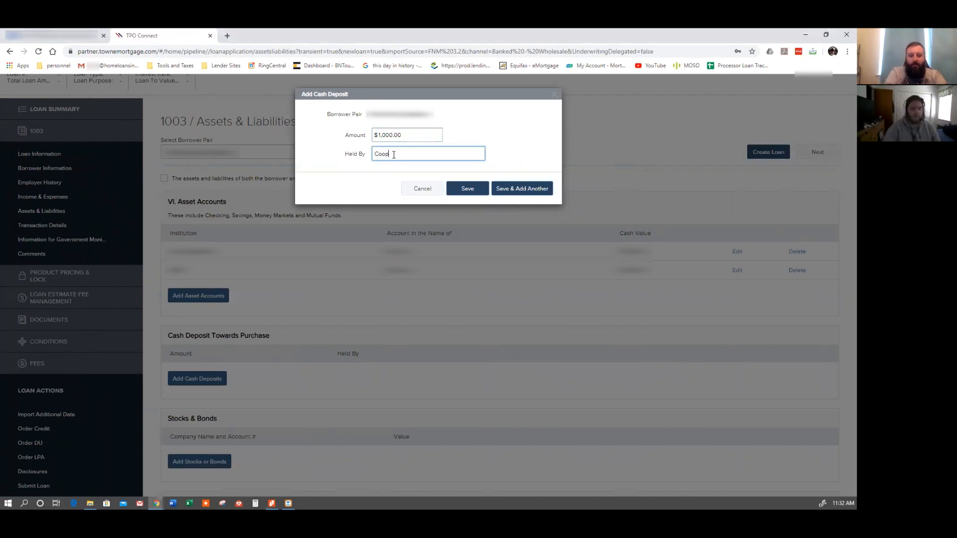
type("erative Title")
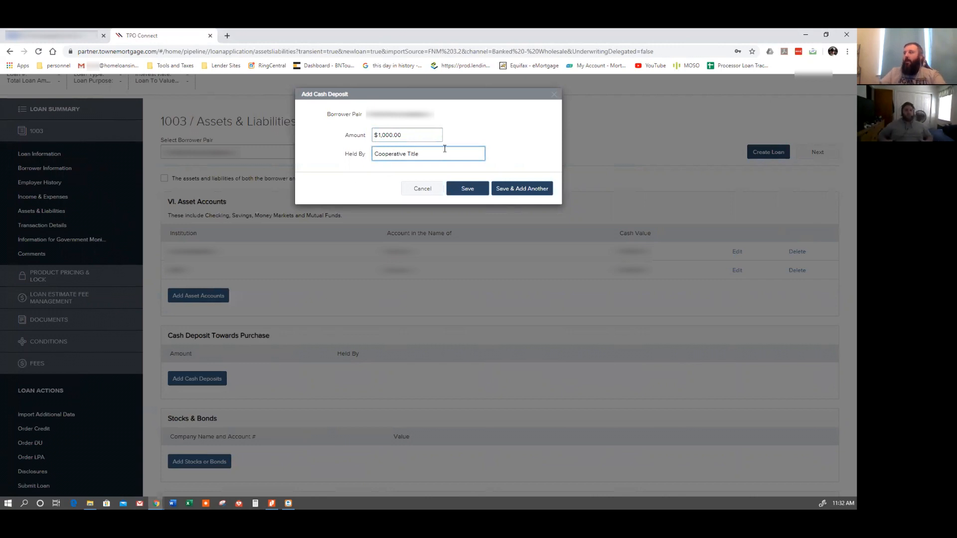
left_click(466, 188)
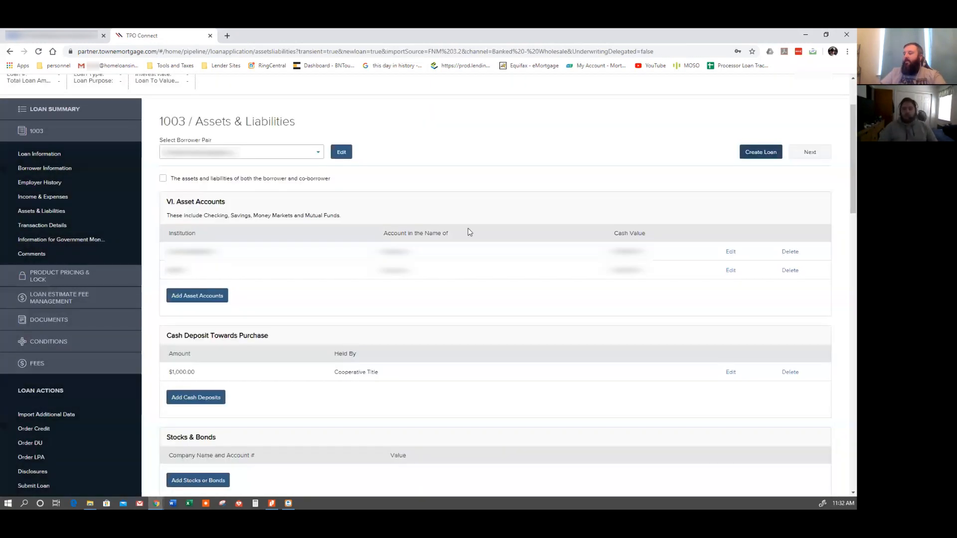
Review the Details of Transaction section of the 1003.
left_click(69, 229)
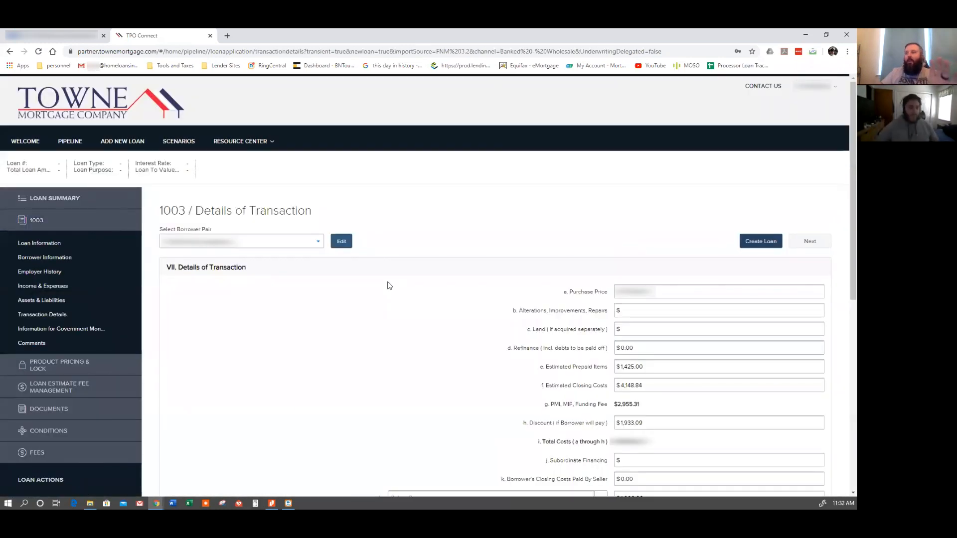
scroll(479, 301, "down", 3)
left_click(629, 383)
left_click(395, 318)
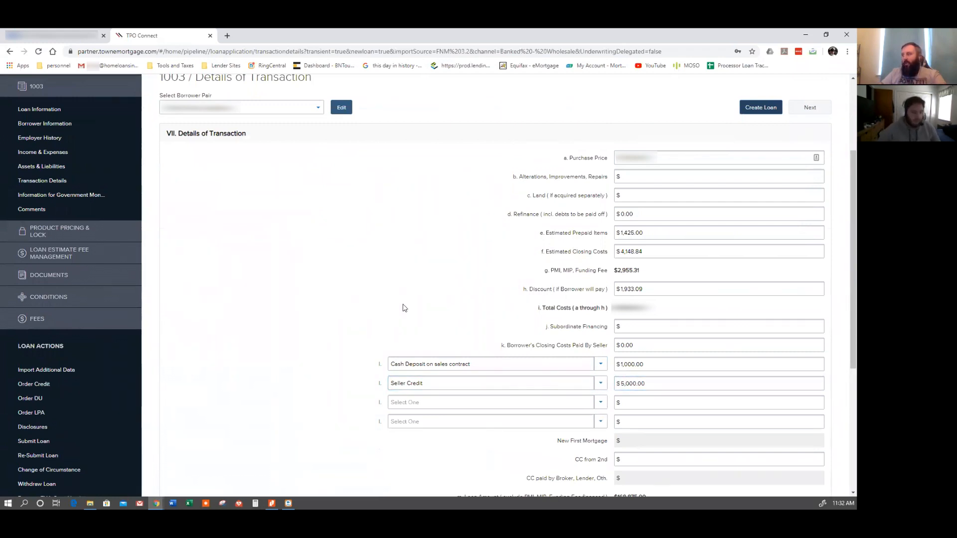
scroll(429, 240, "up", 2)
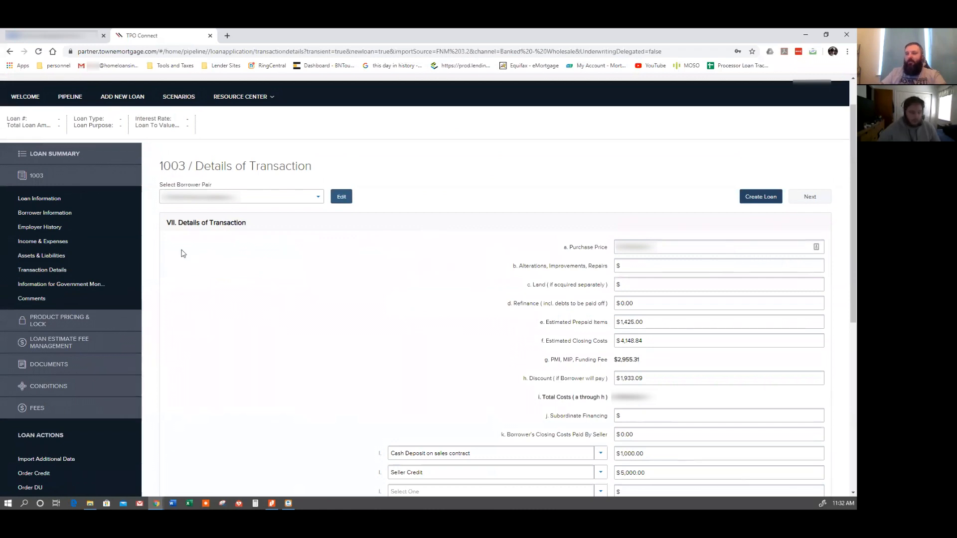
Create the loan from the Borrower Information section of the 1003.
left_click(56, 201)
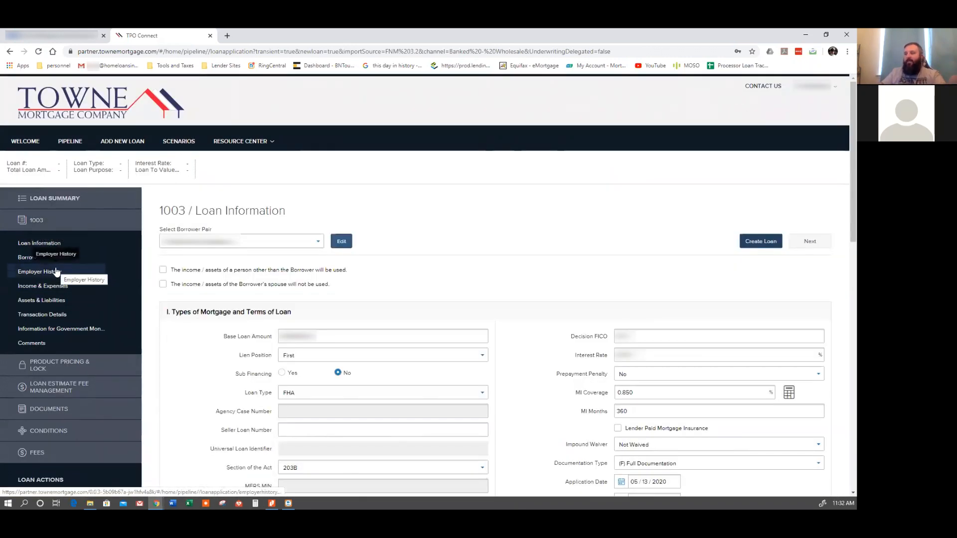
left_click(61, 258)
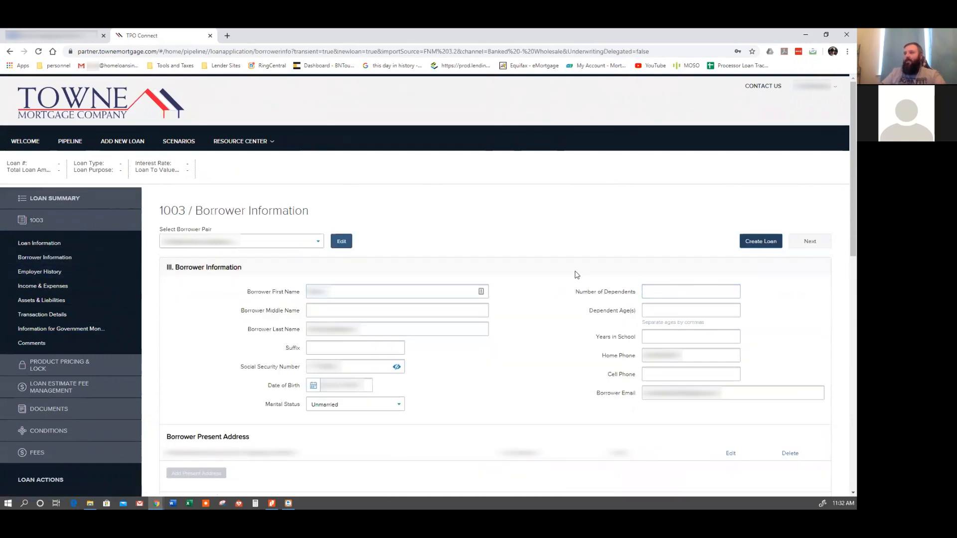
scroll(575, 274, "down", 1)
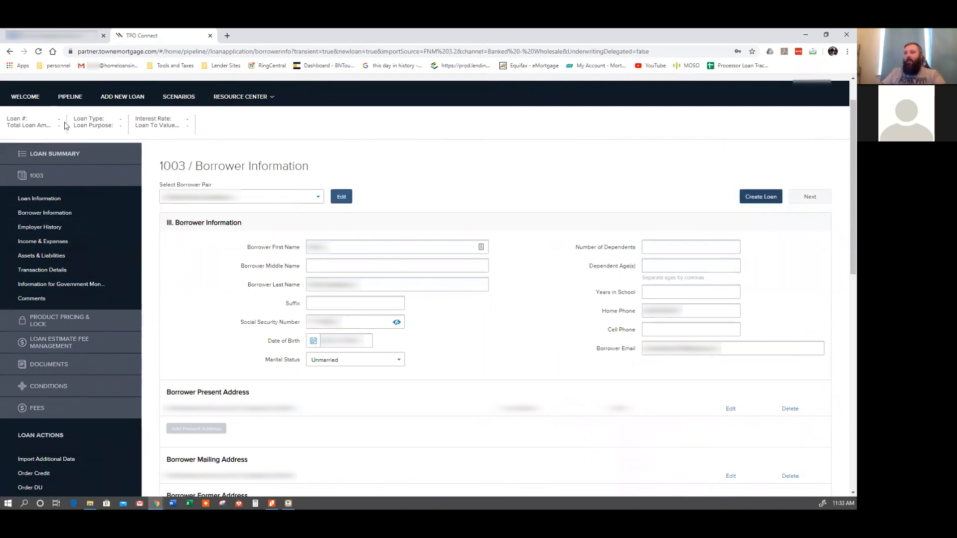
left_click(762, 196)
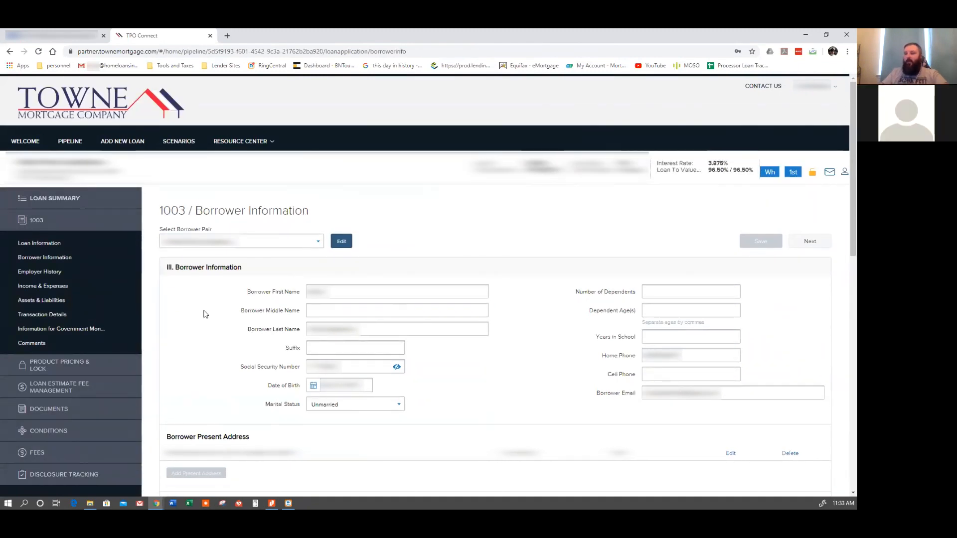
Open the Product Pricing & Lock page and start a product and pricing search.
scroll(204, 314, "down", 1)
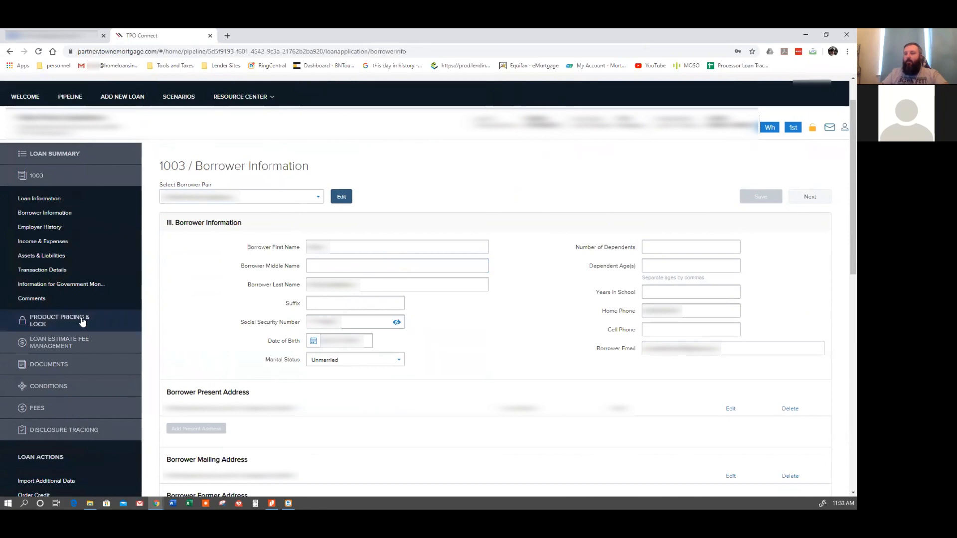
left_click(83, 320)
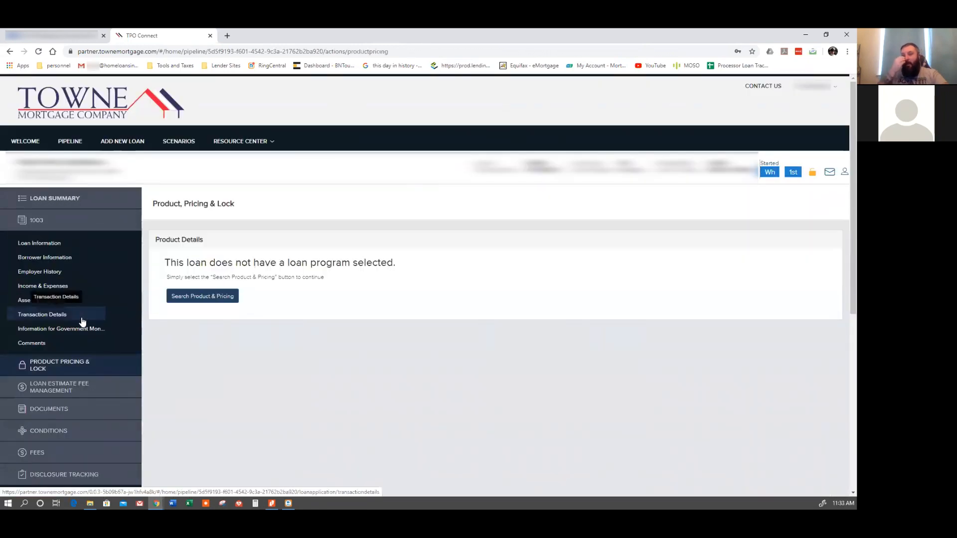
left_click(210, 300)
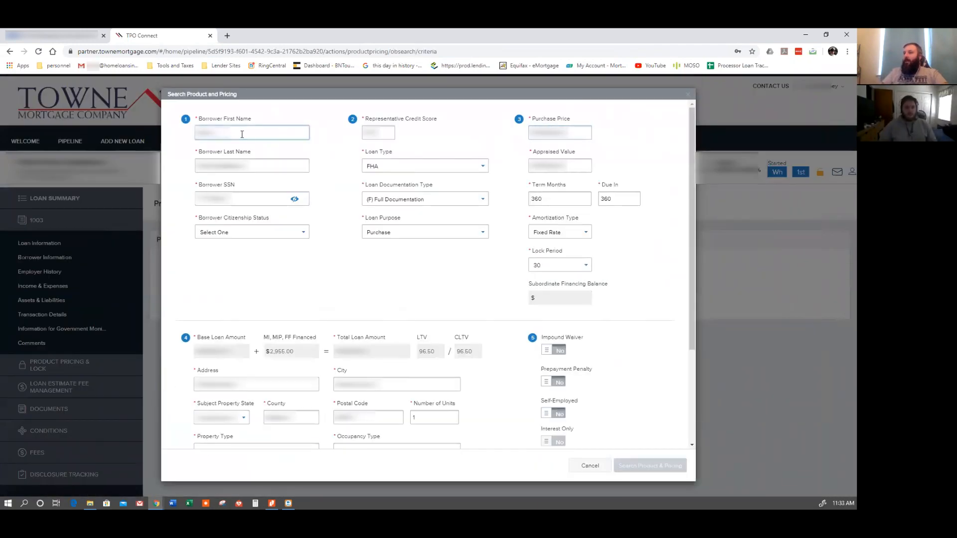
Set the AUS findings engine to DU with an Approve Eligible recommendation.
left_click(219, 165)
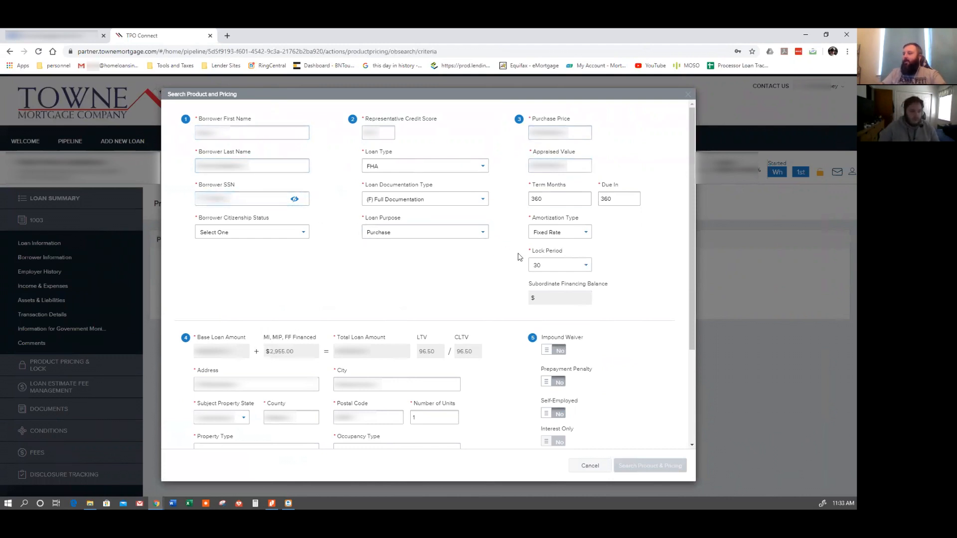
scroll(511, 263, "down", 2)
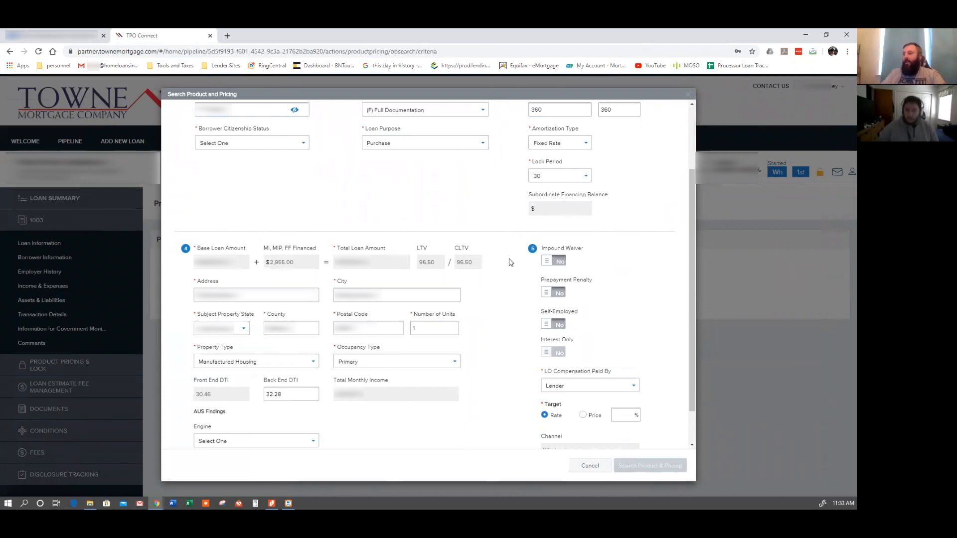
scroll(540, 293, "down", 1)
left_click(259, 400)
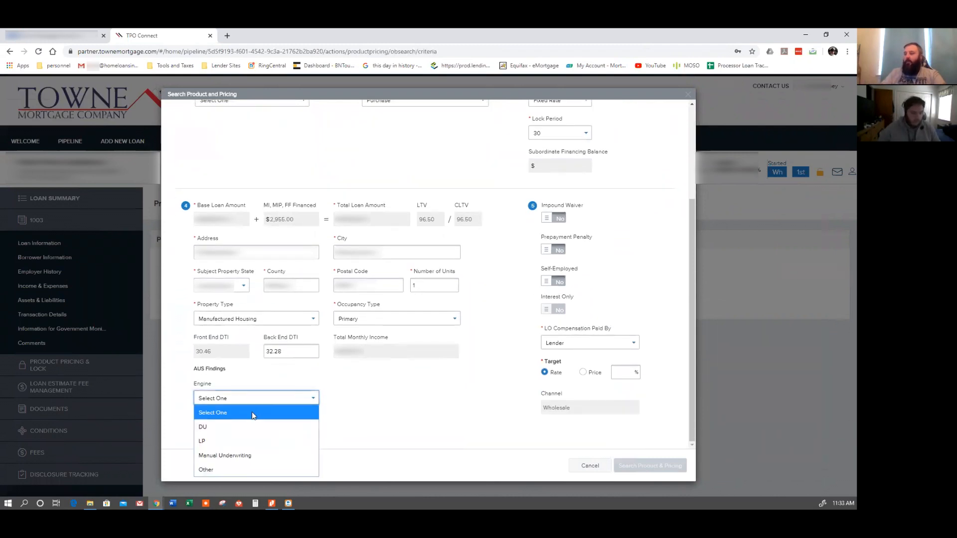
left_click(249, 427)
left_click(381, 400)
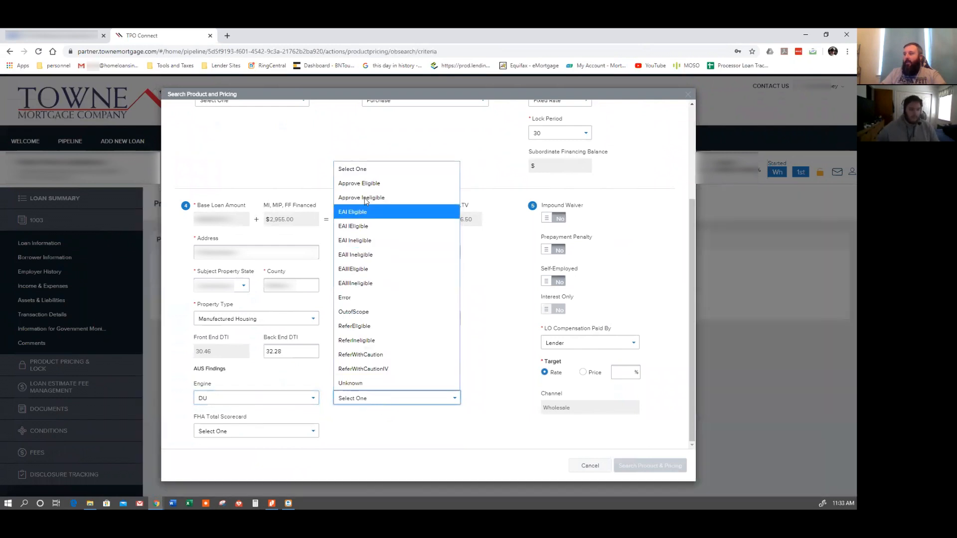
left_click(365, 187)
Enter a target rate of 3.250 %.
left_click(625, 369)
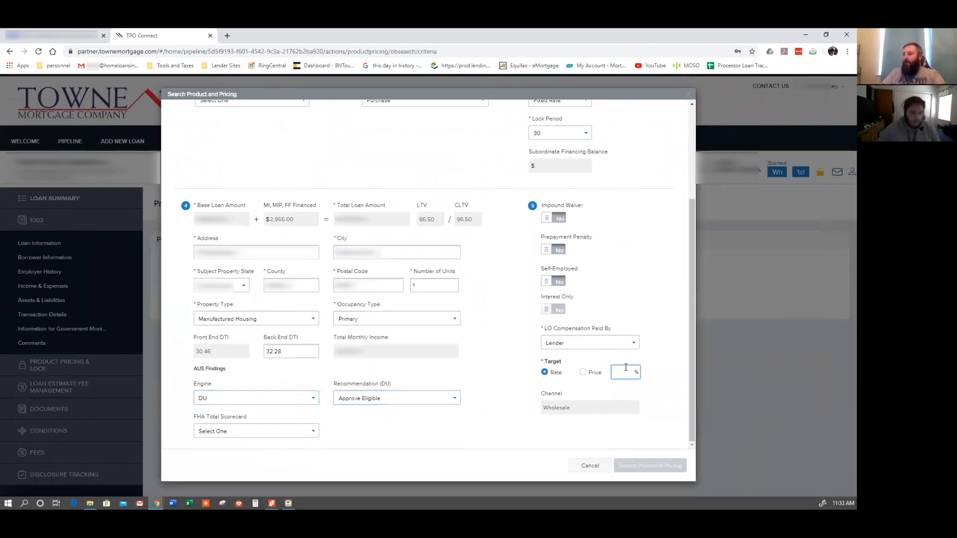
type("3.250")
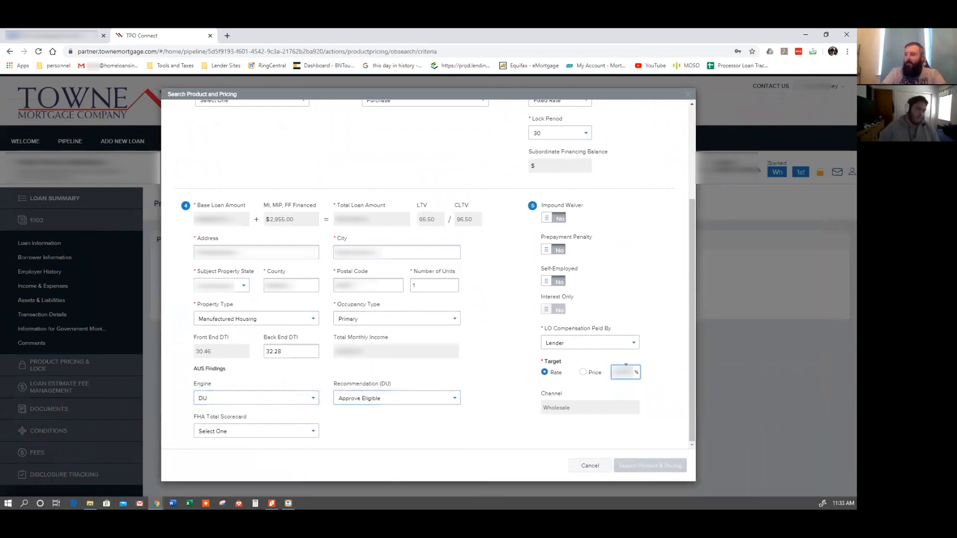
left_click(498, 377)
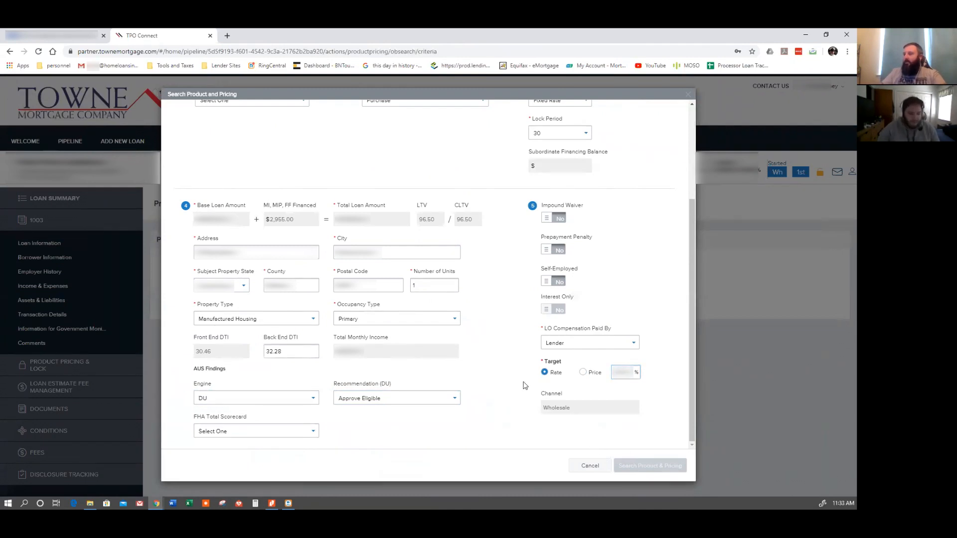
Set the borrower citizenship status to Non-Perm. Resident Alien and run the product and pricing search.
scroll(523, 386, "up", 2)
scroll(523, 385, "up", 1)
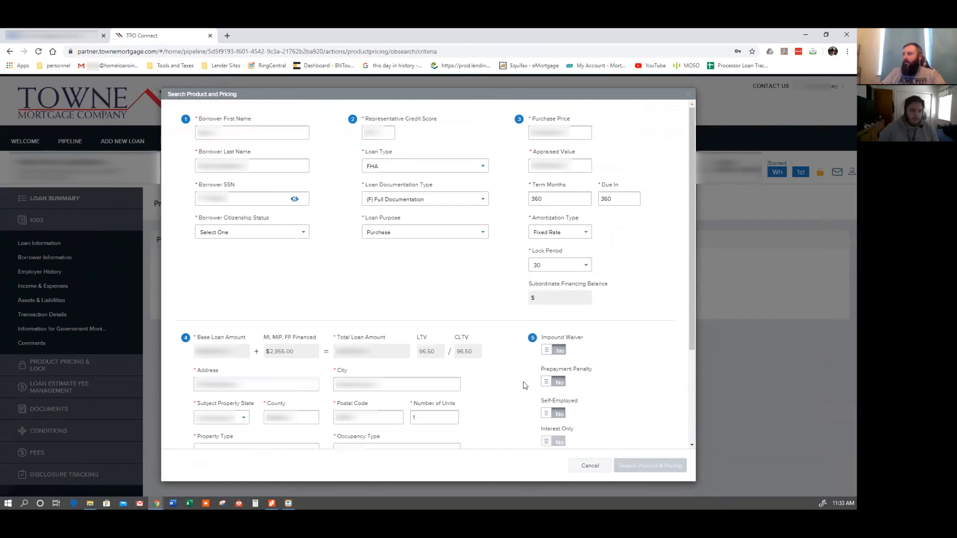
scroll(524, 386, "down", 3)
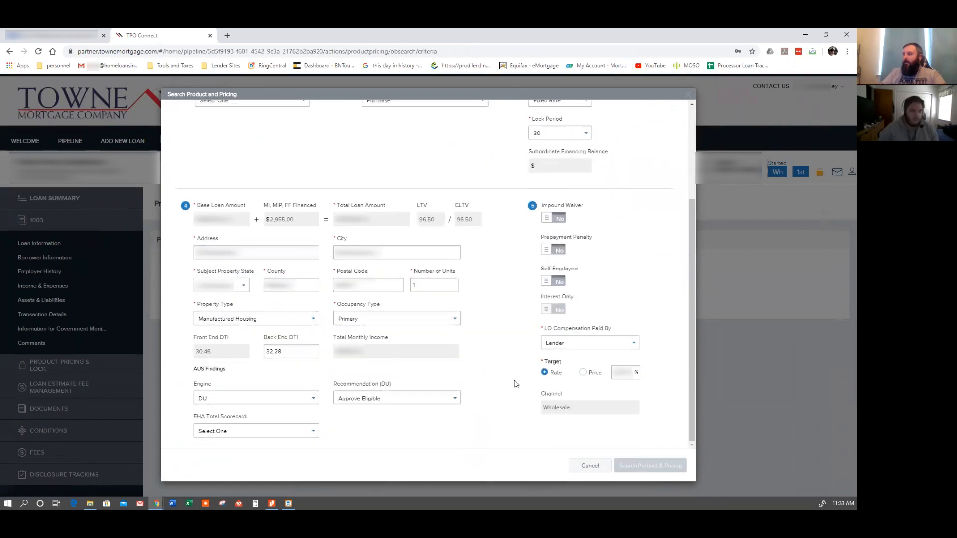
scroll(516, 384, "up", 3)
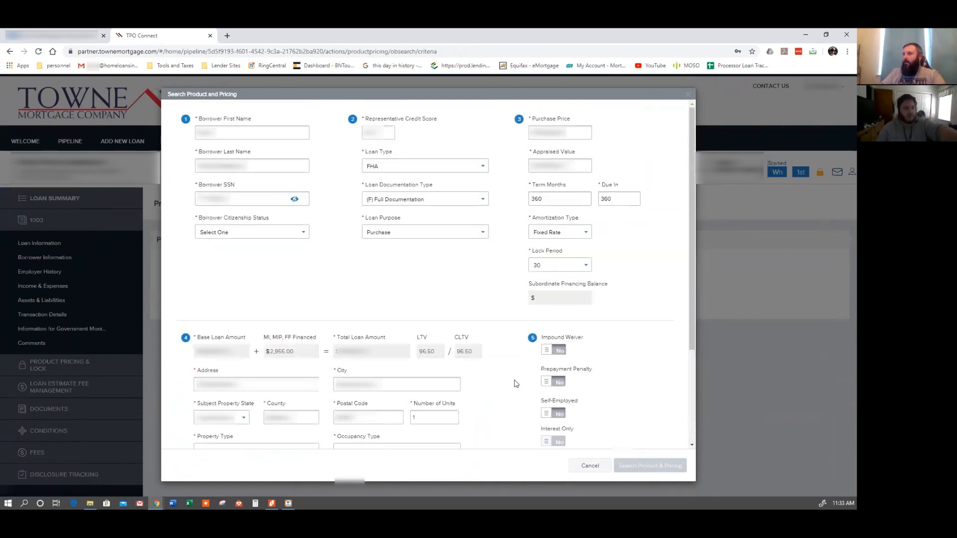
left_click(254, 233)
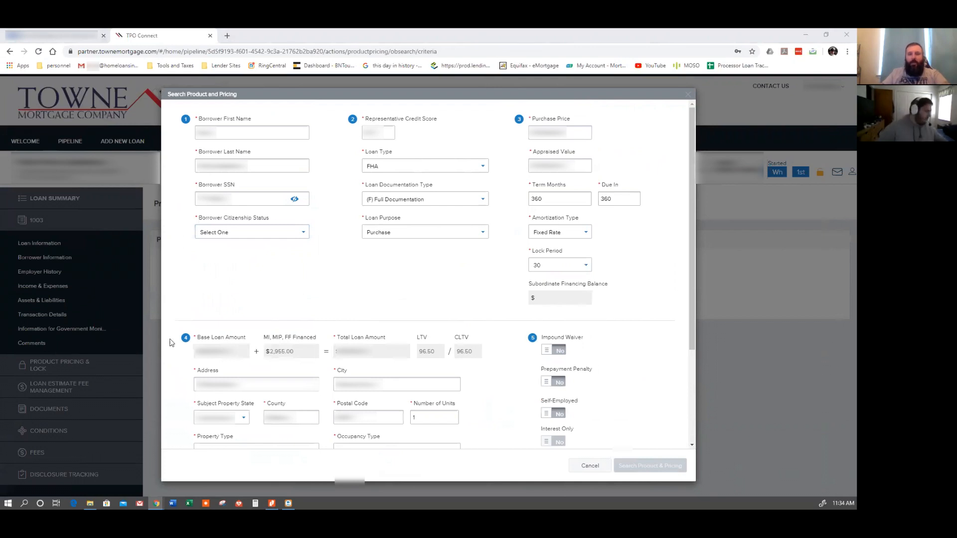
left_click(261, 232)
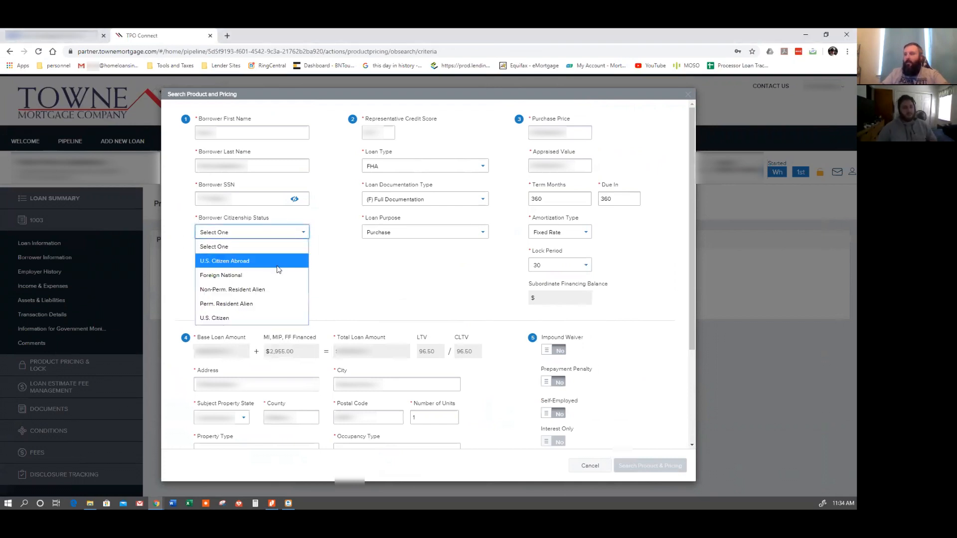
left_click(273, 288)
scroll(491, 319, "down", 3)
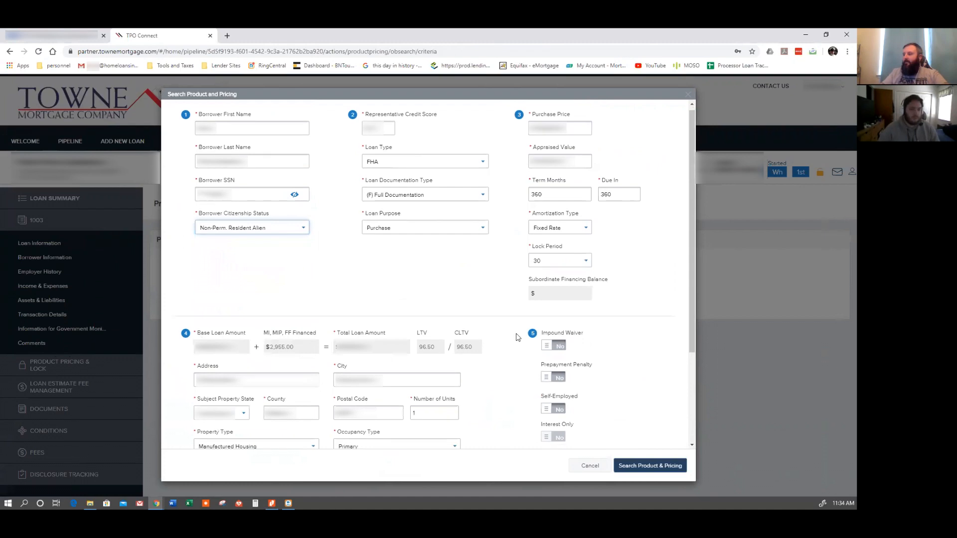
left_click(637, 464)
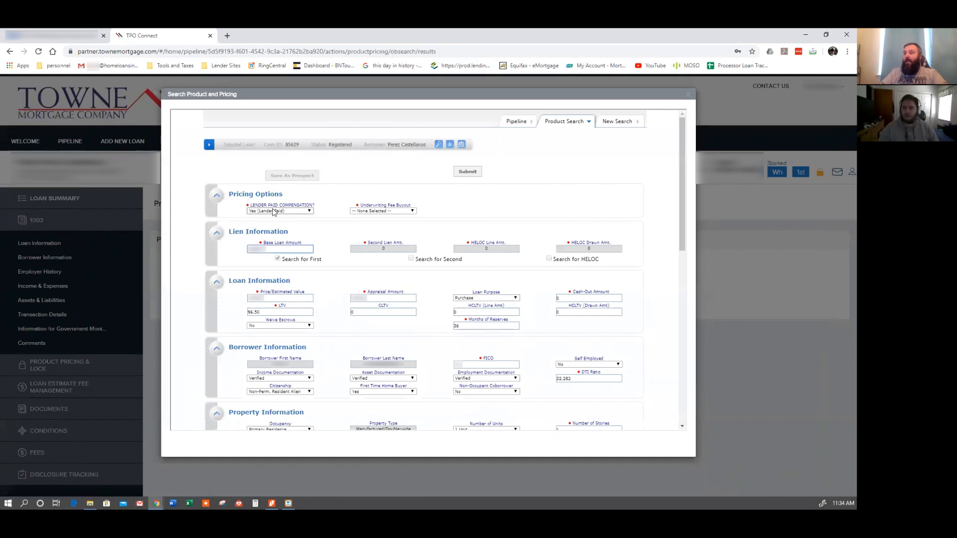
Set Underwriting Fee Buyout to Yes and submit the pricing search.
left_click(377, 211)
left_click(368, 245)
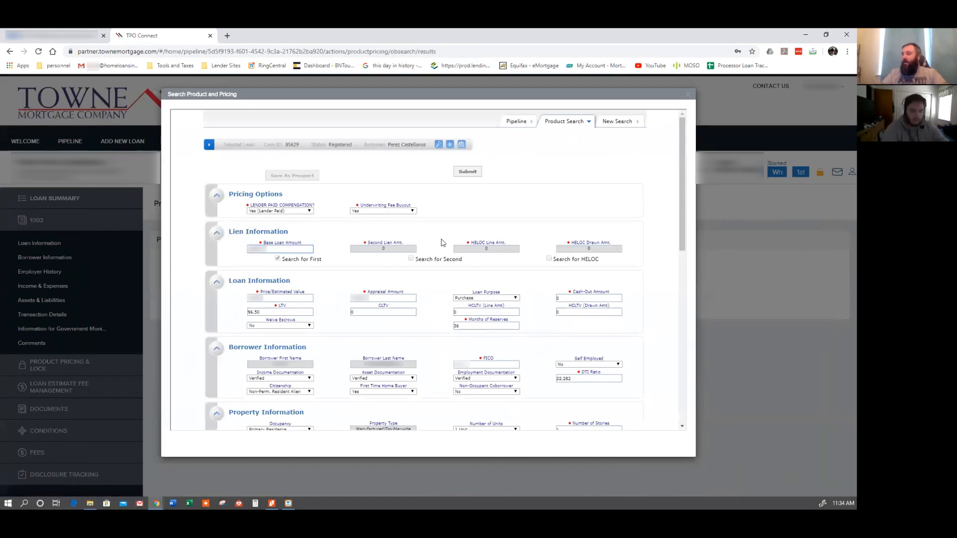
scroll(449, 244, "down", 2)
scroll(451, 247, "down", 2)
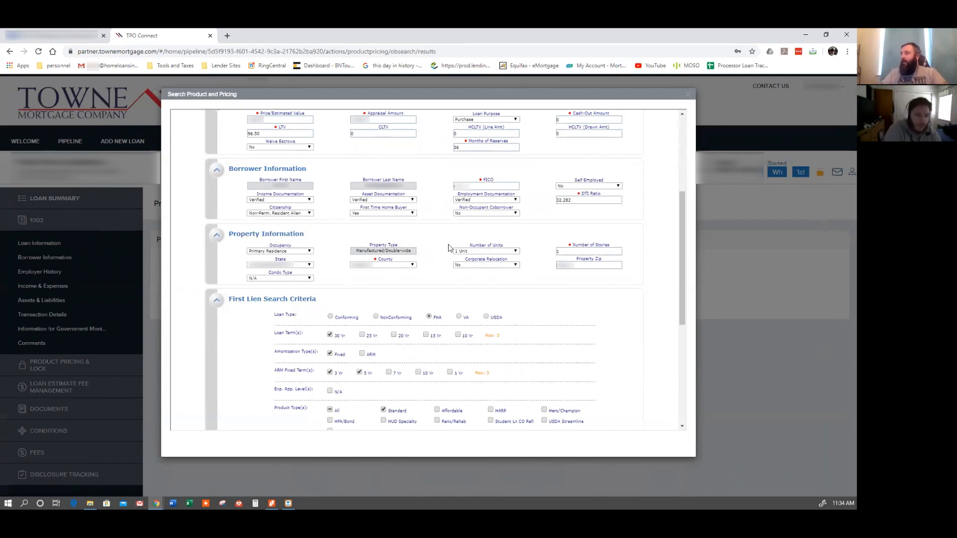
scroll(467, 199, "up", 2)
scroll(449, 205, "down", 7)
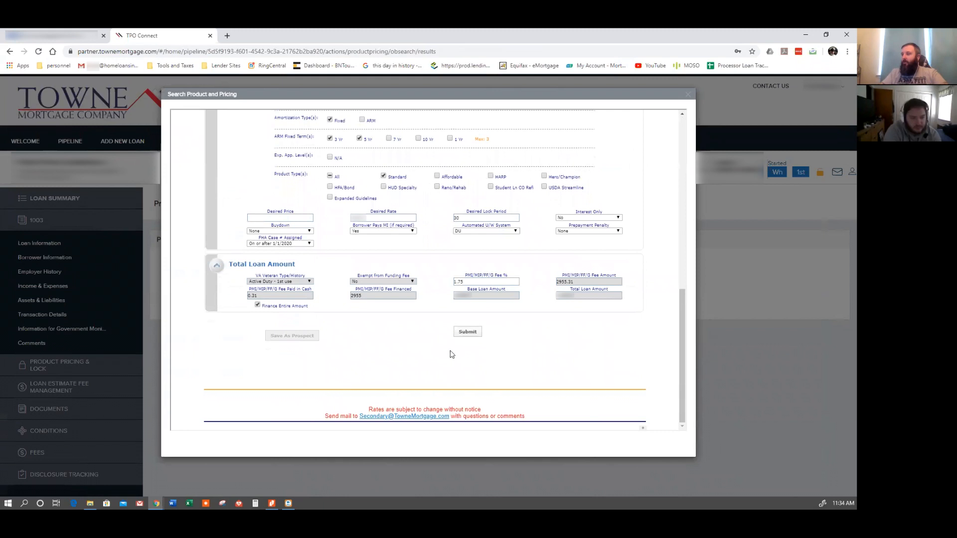
left_click(466, 333)
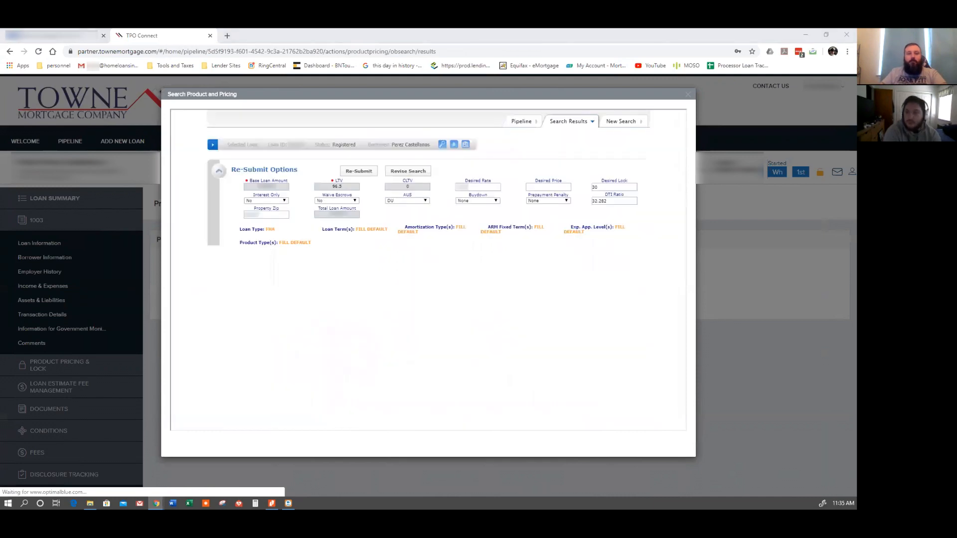
scroll(402, 262, "down", 2)
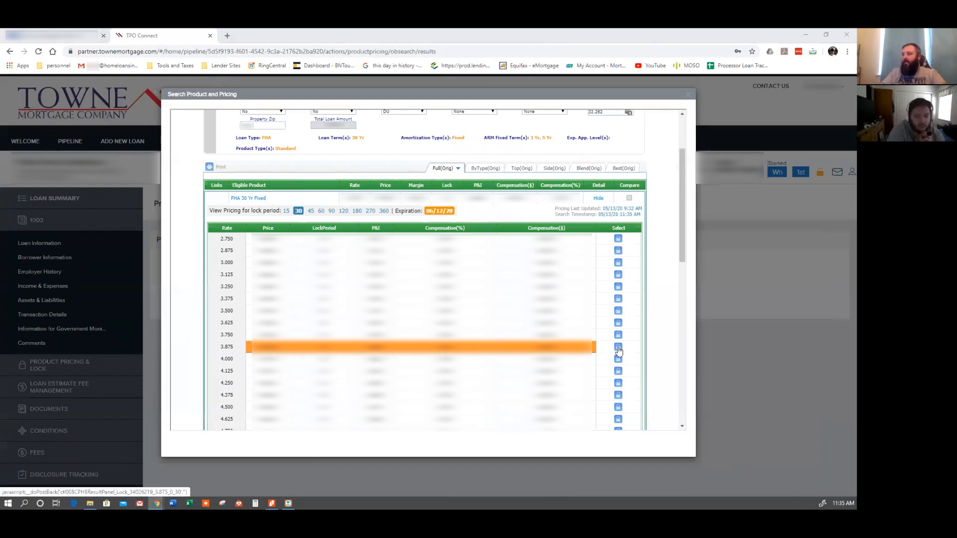
Select the 3.875 rate for the FHA 30 Yr Fixed product, update Encompass with the registered loan, and close the notice.
scroll(618, 351, "down", 3)
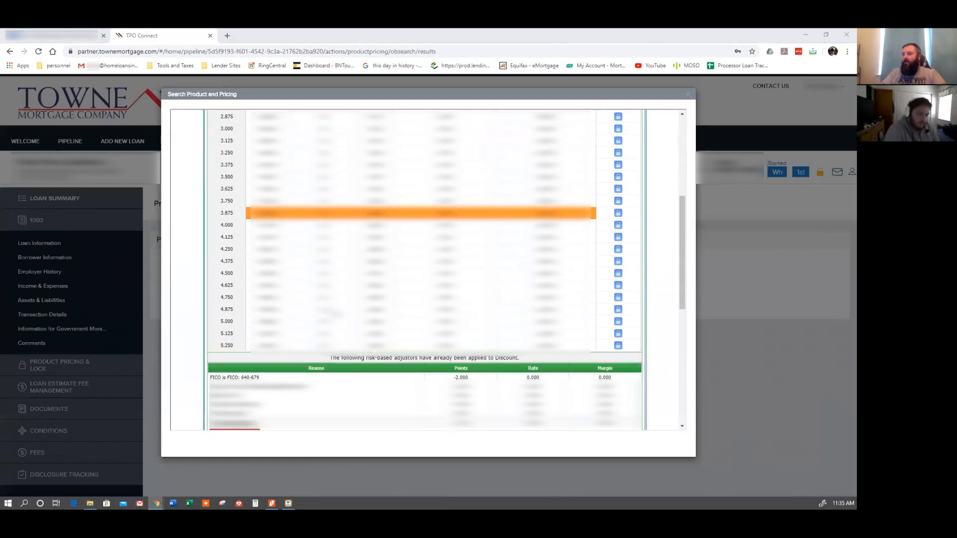
scroll(618, 265, "up", 1)
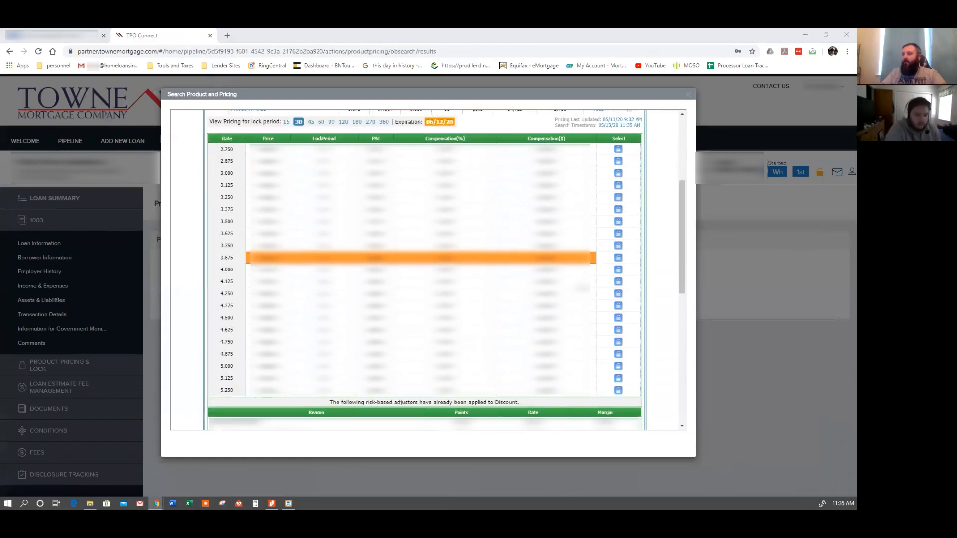
left_click(618, 259)
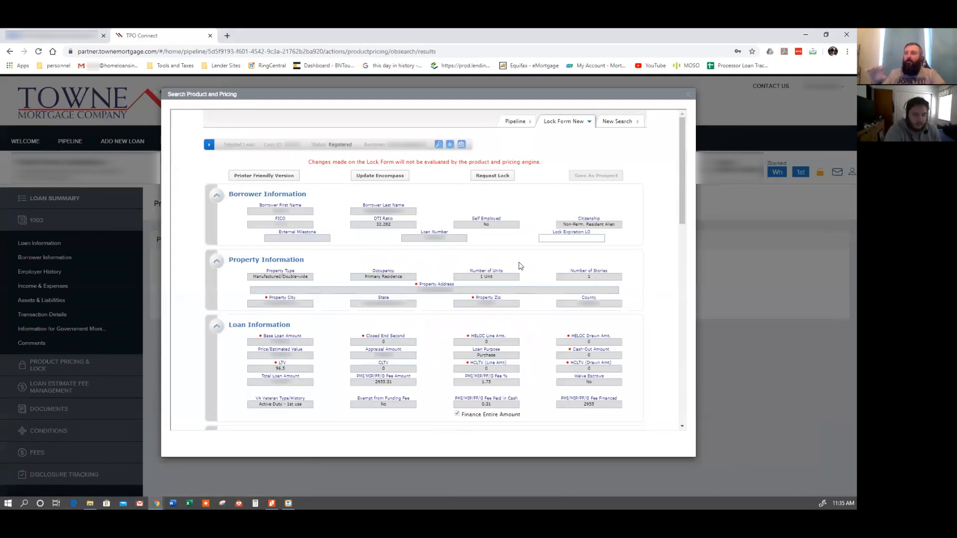
left_click(380, 176)
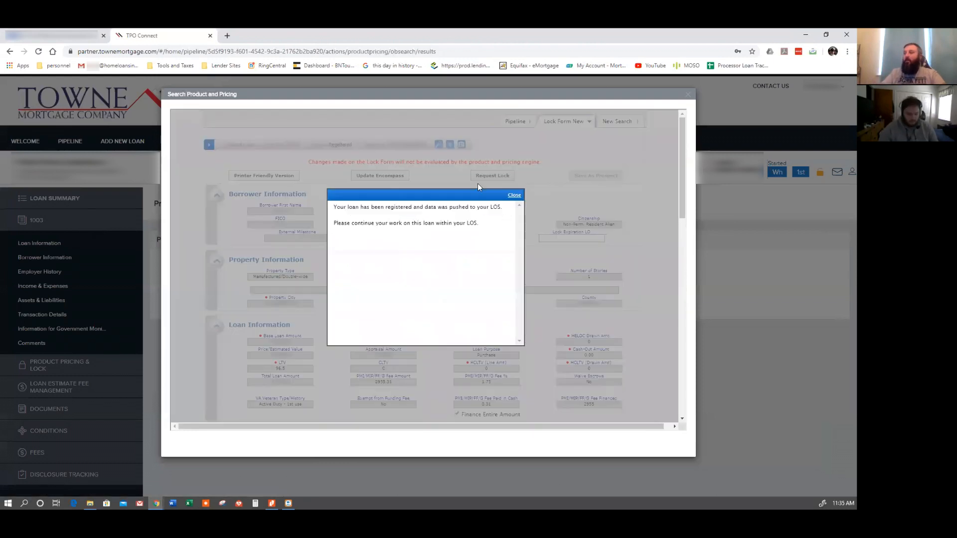
left_click(514, 196)
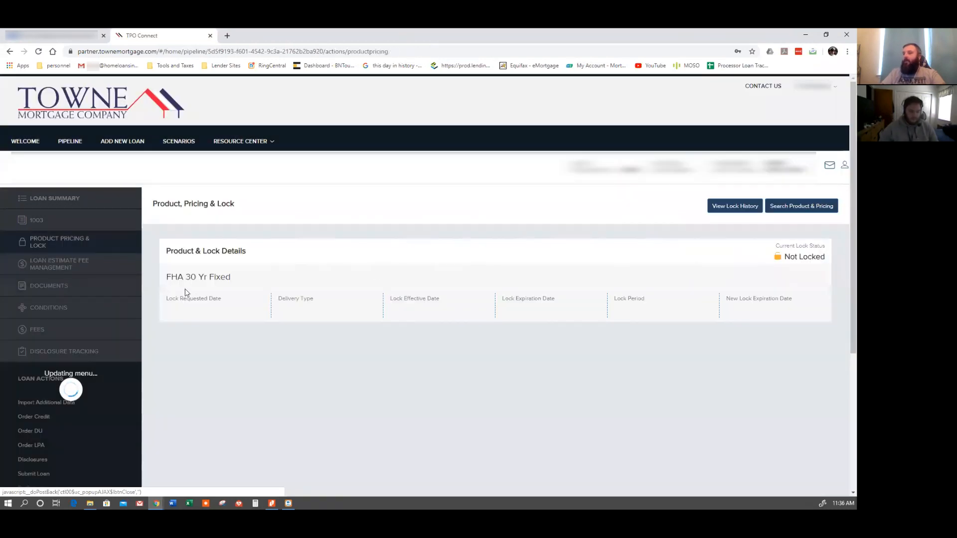
Open Order DU and move the identifier from the FHA Sponsor Identifier field into the FHA Lender Identifier field.
scroll(207, 290, "down", 1)
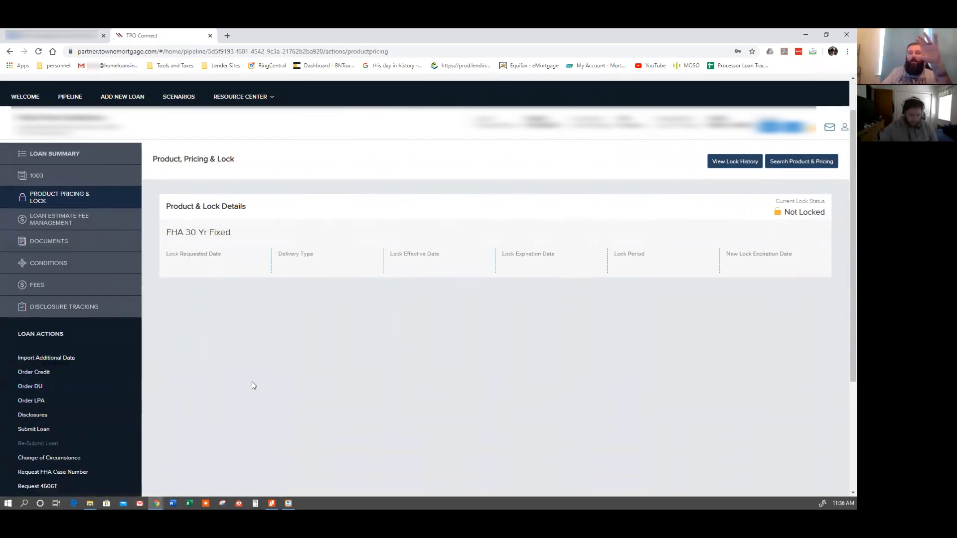
left_click(41, 392)
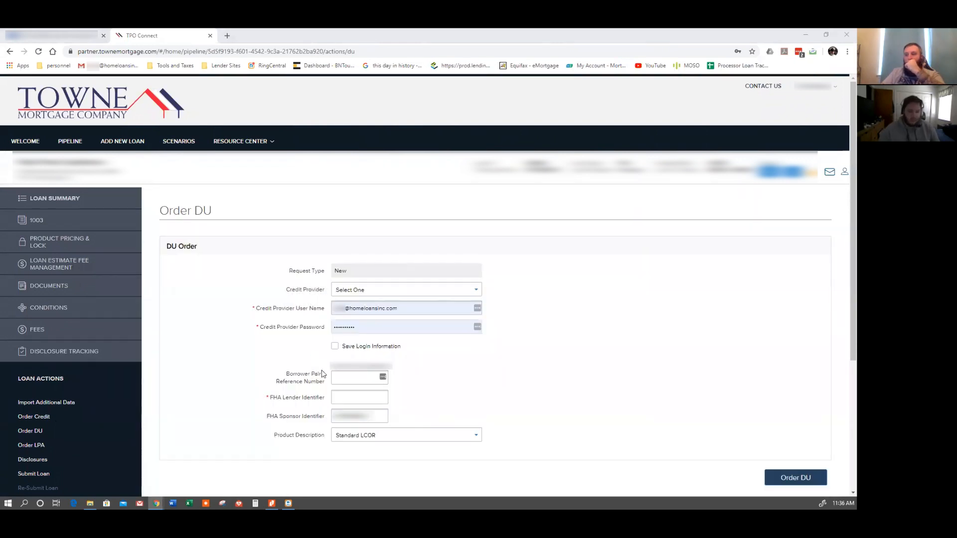
left_click(355, 403)
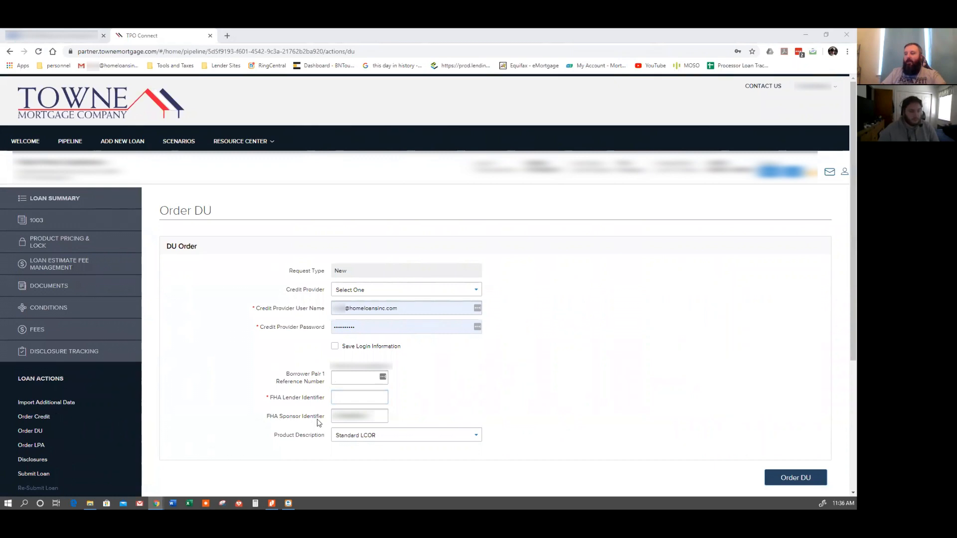
left_click_drag(373, 418, 332, 420)
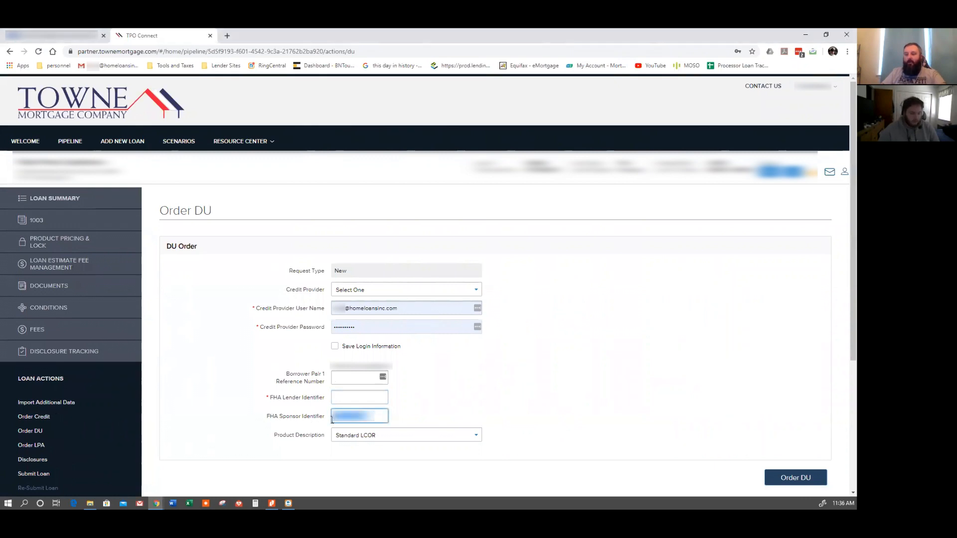
key("ctrl+x")
left_click(352, 399)
key("ctrl+v")
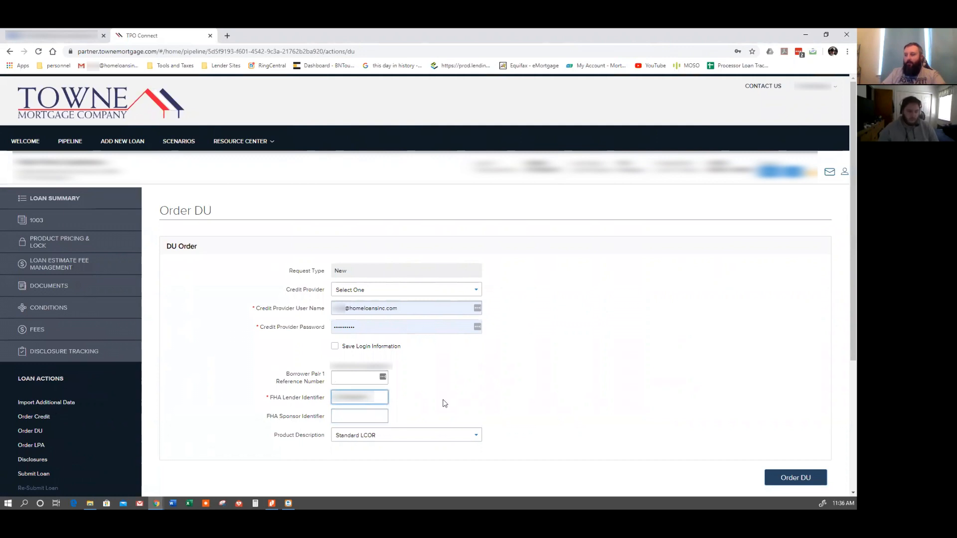
Choose Advantage Credit, Inc. of Colorado (DU 226) as credit provider and enter the credit provider user name and password.
left_click(376, 289)
left_click(406, 73)
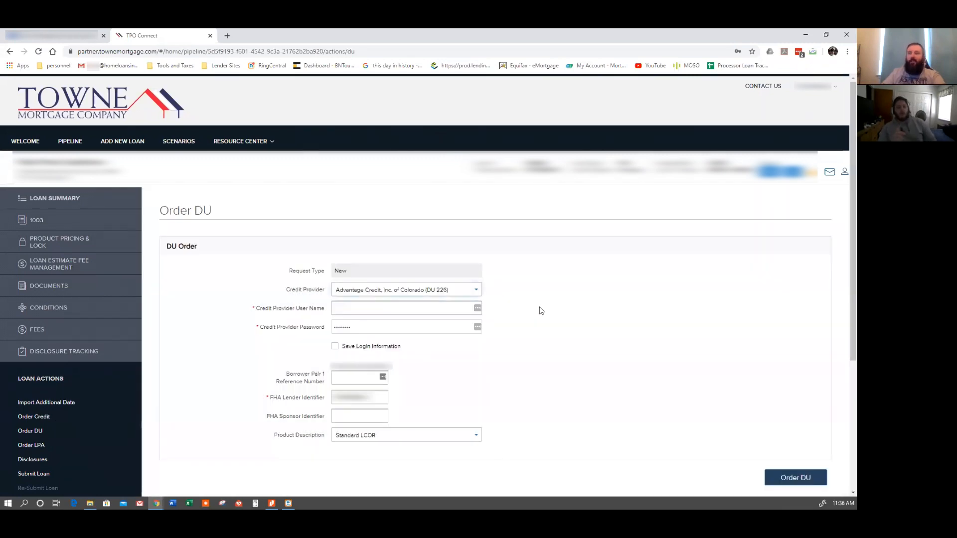
left_click(417, 308)
key("Down")
key("Return")
key("Tab")
type("*******")
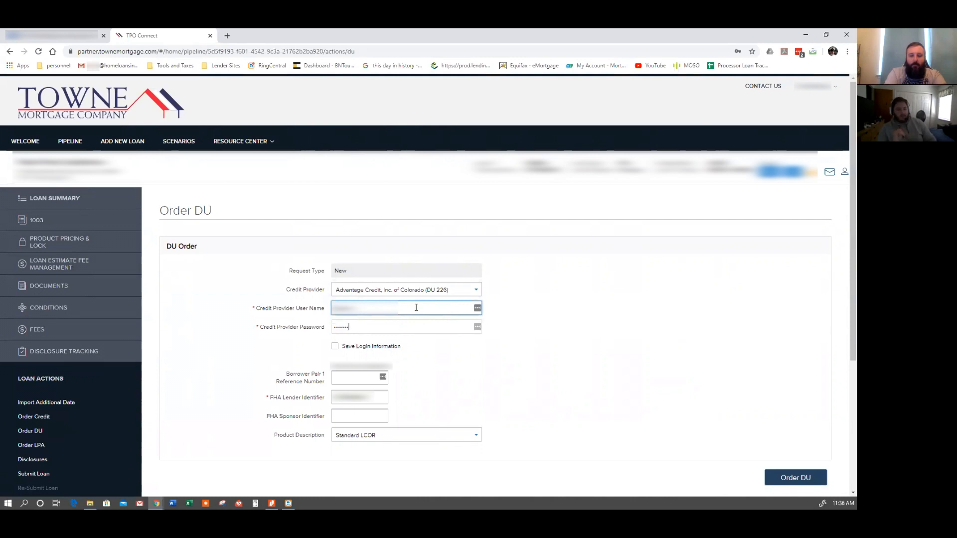
type("***")
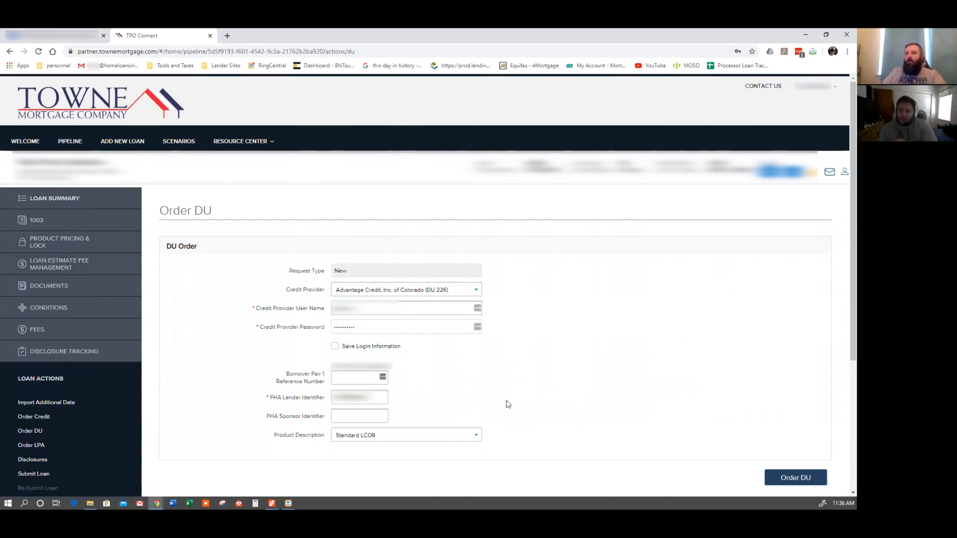
Paste the borrower's reference number into the Borrower Pair 1 Reference Number field.
left_click(379, 401)
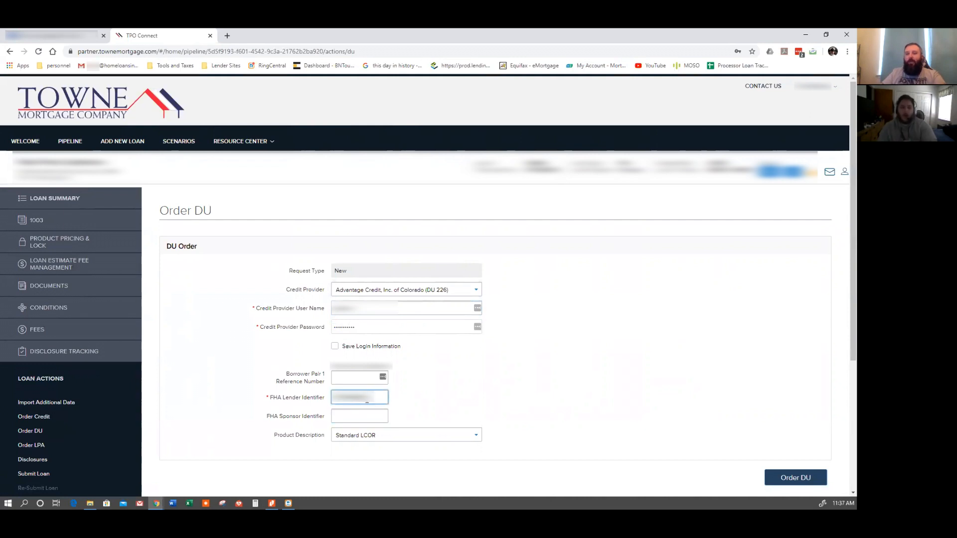
left_click(413, 410)
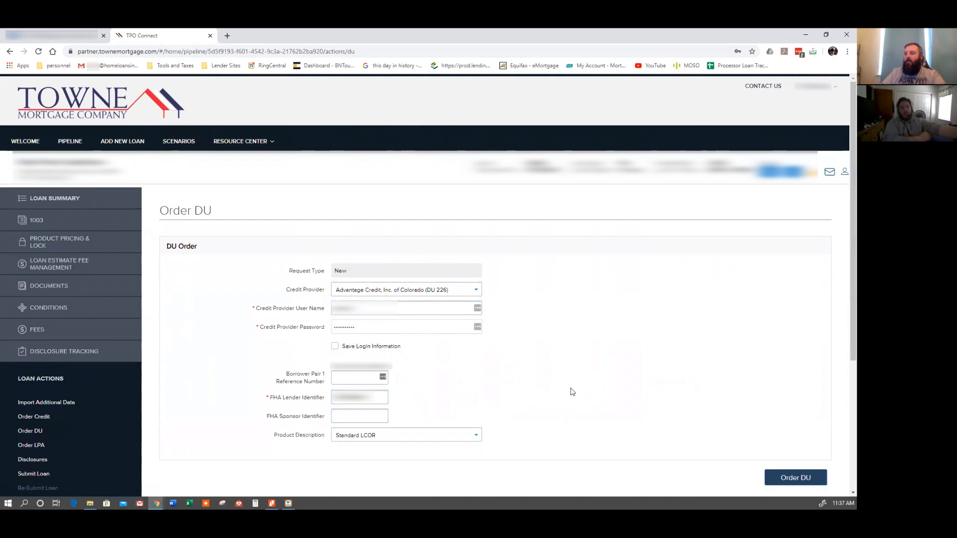
scroll(572, 392, "down", 1)
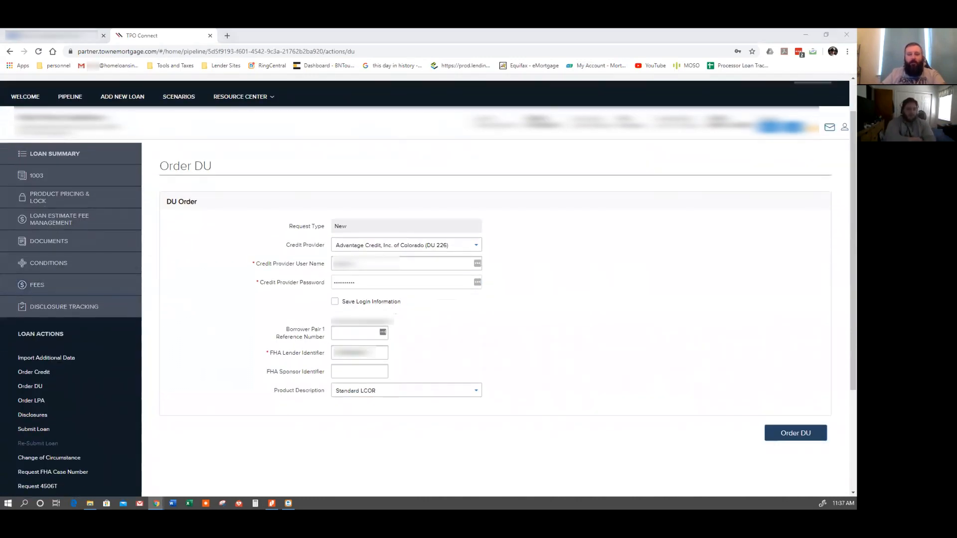
left_click(349, 333)
key("ctrl+v")
left_click(379, 366)
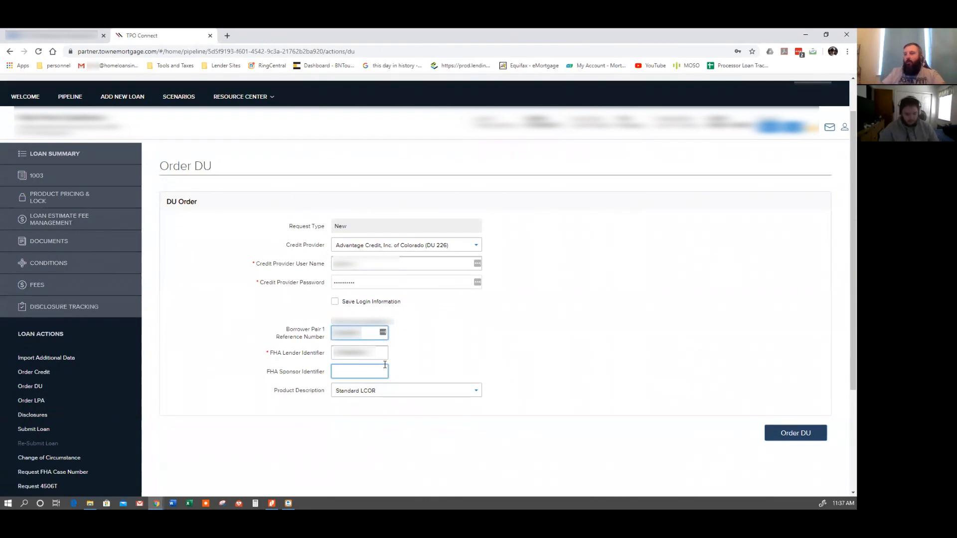
left_click(618, 389)
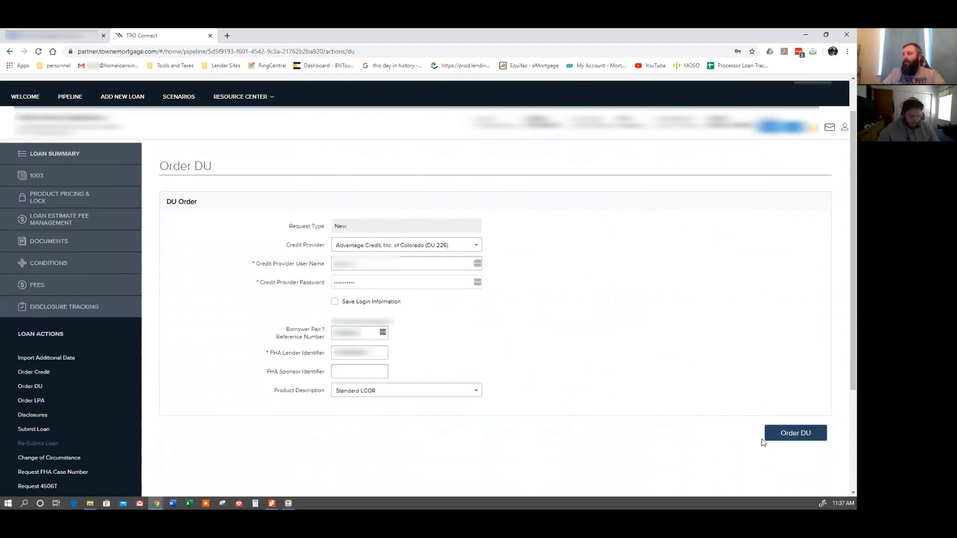
Order DU, review the returned DU underwriting findings, and close the document preview.
left_click(782, 434)
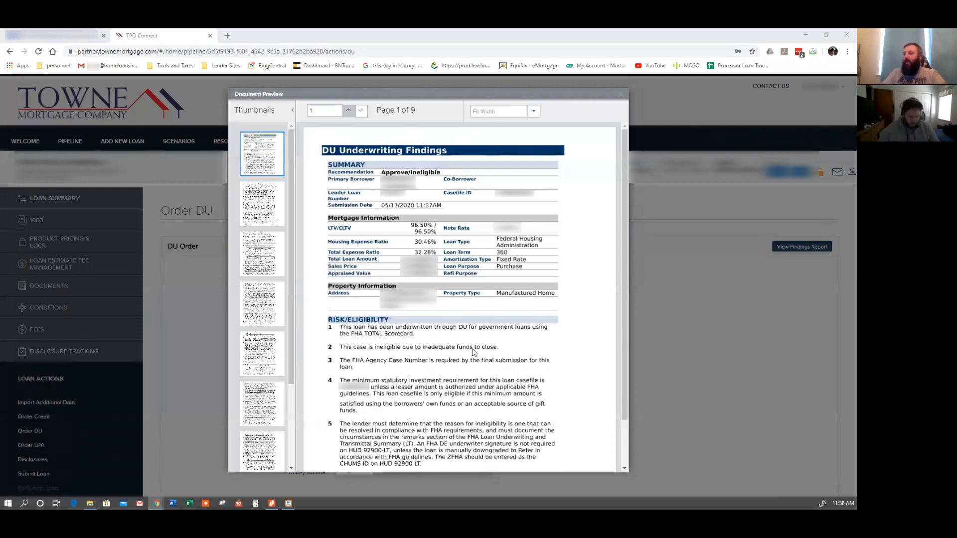
scroll(438, 296, "down", 2)
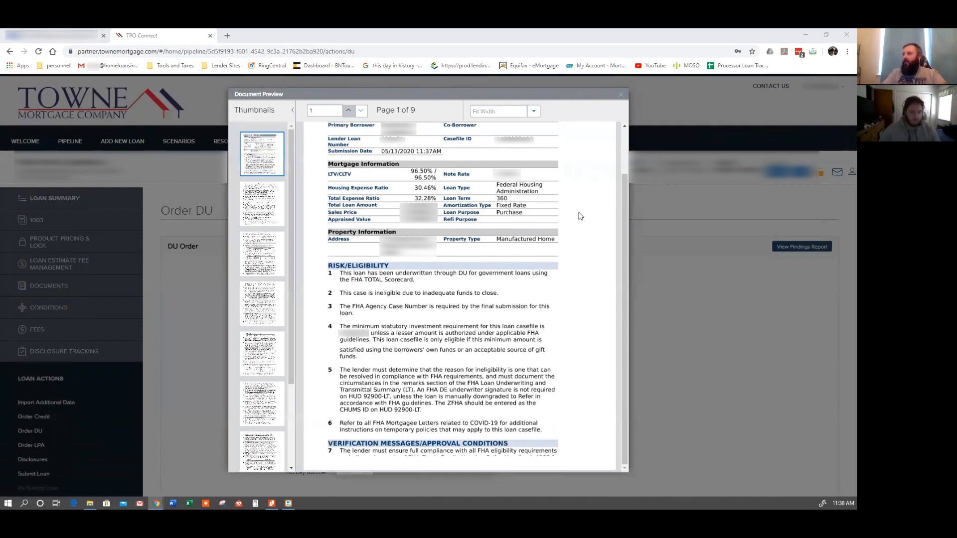
left_click(621, 94)
Open the 1003 Assets & Liabilities page and examine the asset accounts and cash deposit entries.
left_click(77, 226)
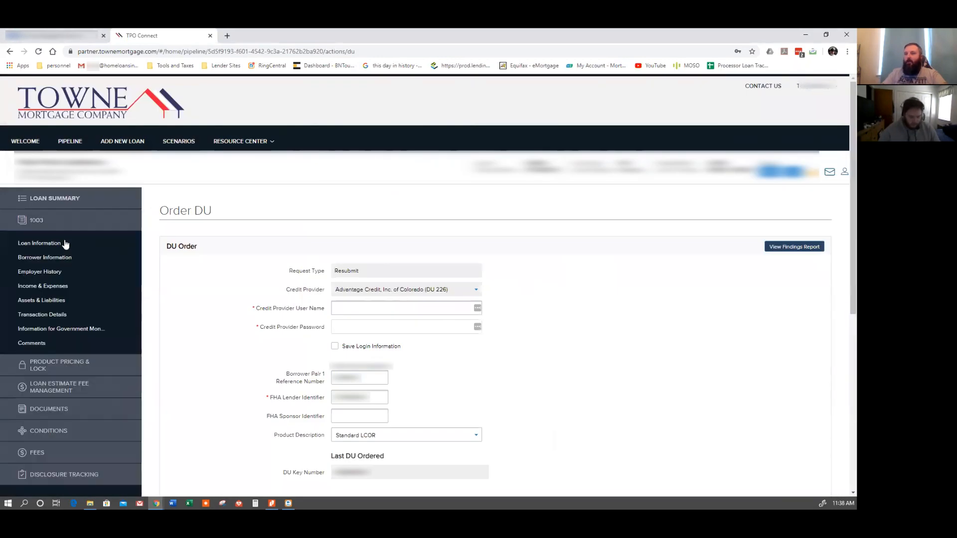
left_click(55, 301)
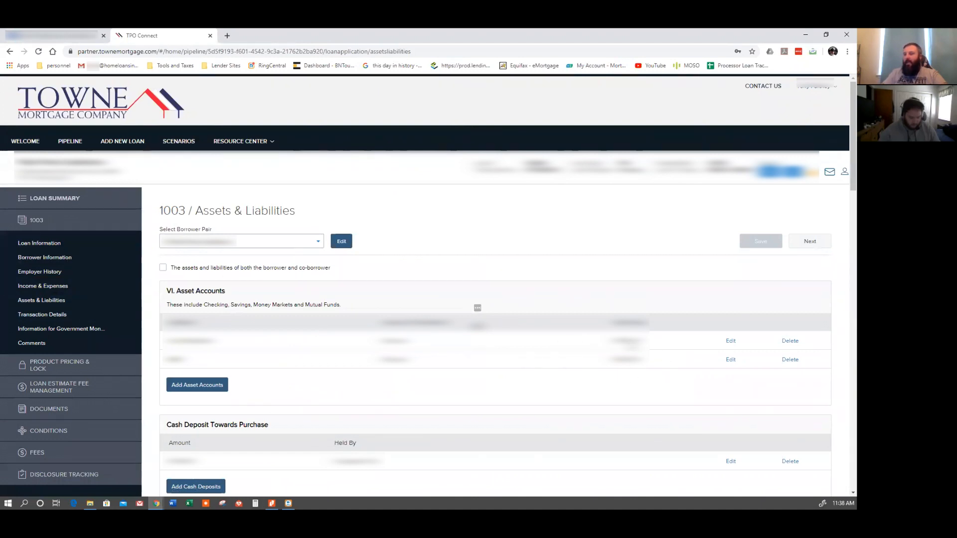
scroll(627, 373, "down", 1)
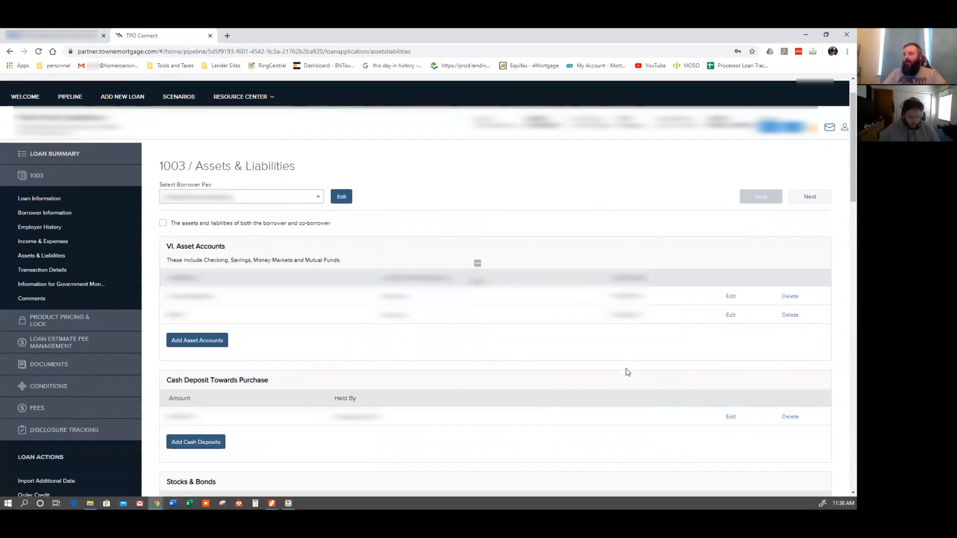
scroll(627, 373, "down", 1)
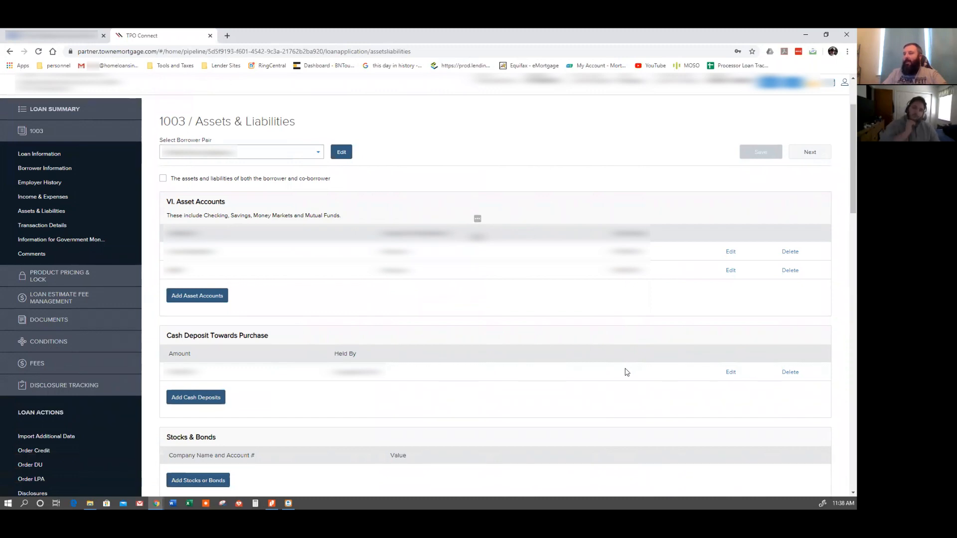
scroll(563, 363, "down", 2)
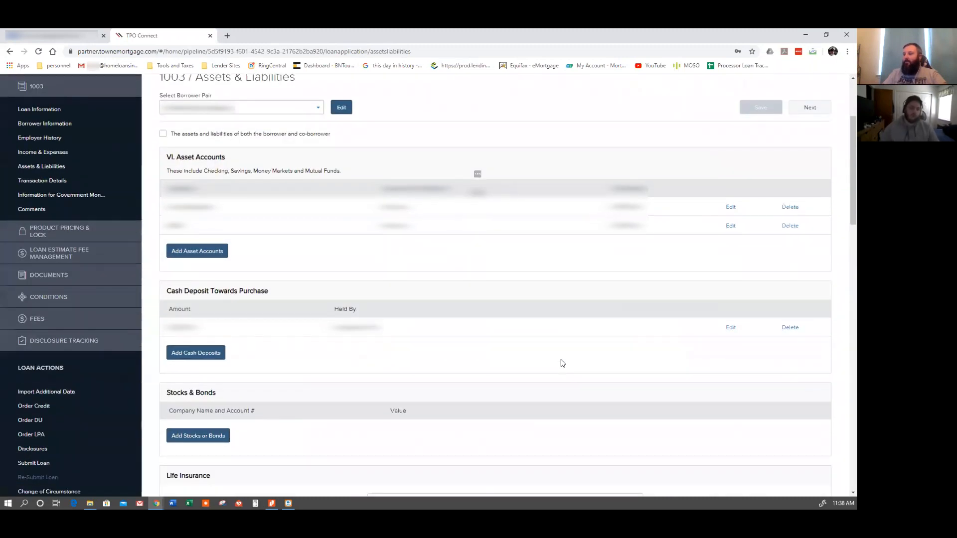
scroll(562, 363, "down", 7)
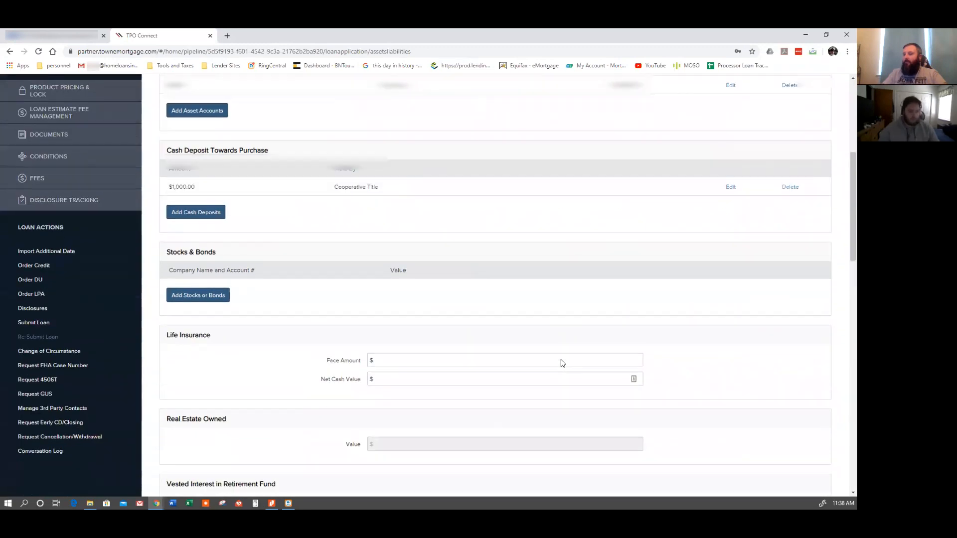
scroll(317, 304, "up", 5)
scroll(317, 304, "up", 5)
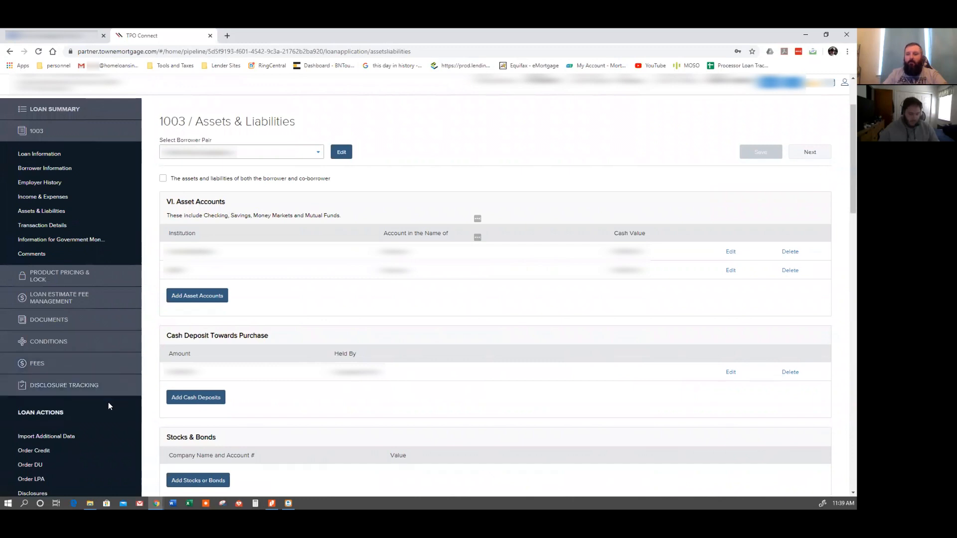
scroll(109, 411, "down", 1)
scroll(109, 411, "down", 2)
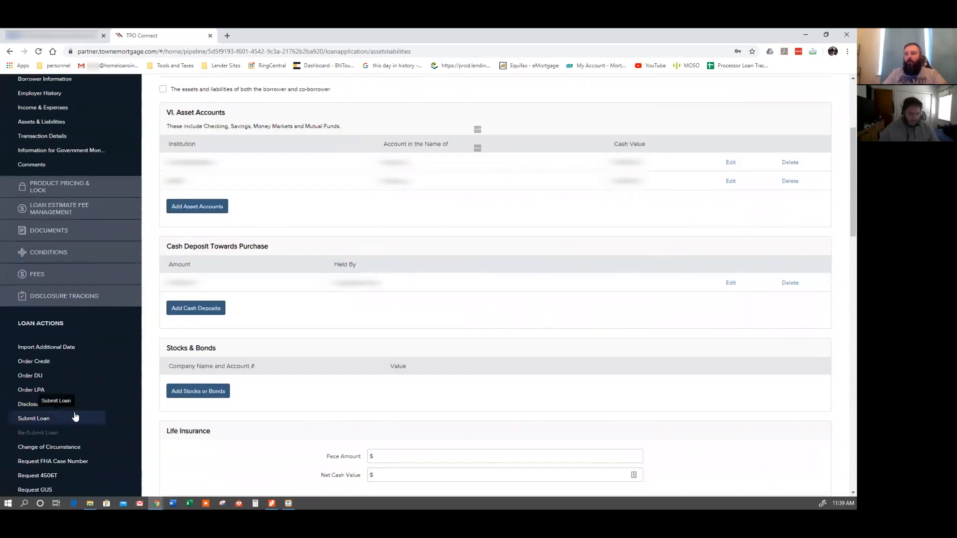
Try to open Disclosures for the loan, then switch to the loan in LendingPad and open its Disclosure tab.
left_click(48, 407)
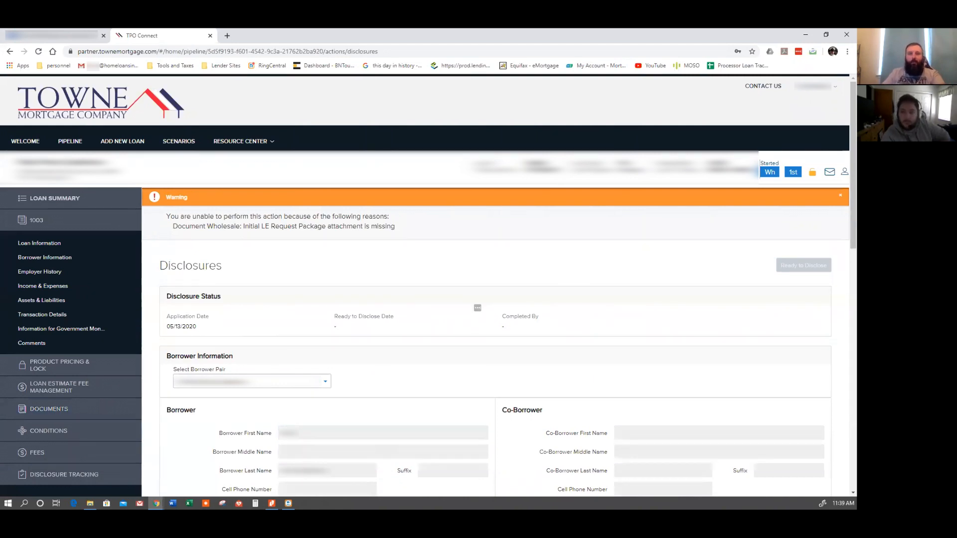
left_click_drag(274, 47, 276, 37)
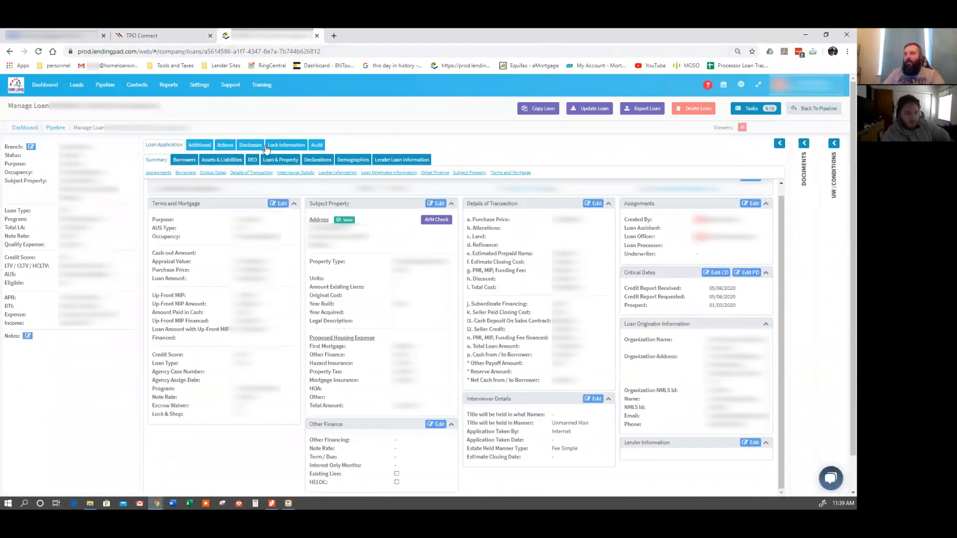
left_click(251, 145)
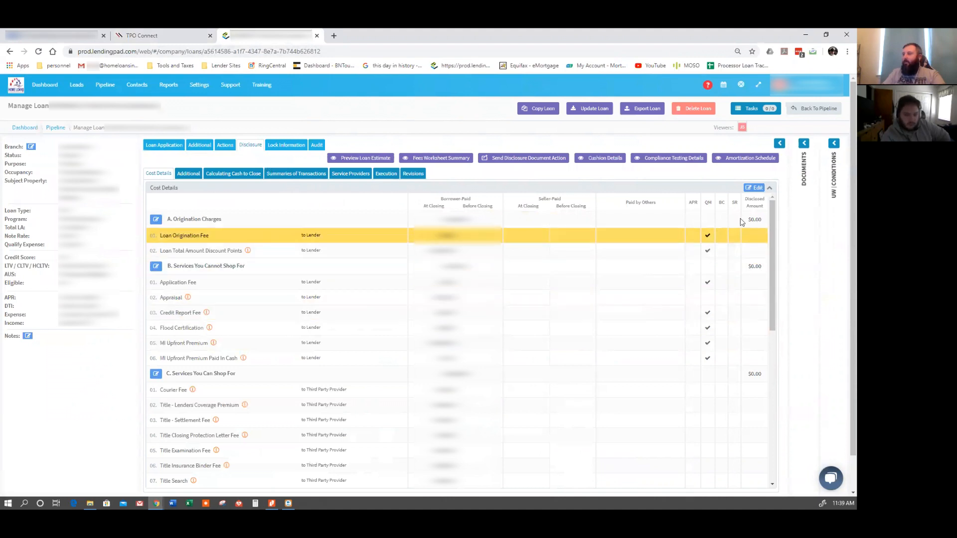
Edit the cost details and enter a $32.50 borrower-paid Credit Report Fee.
left_click(754, 187)
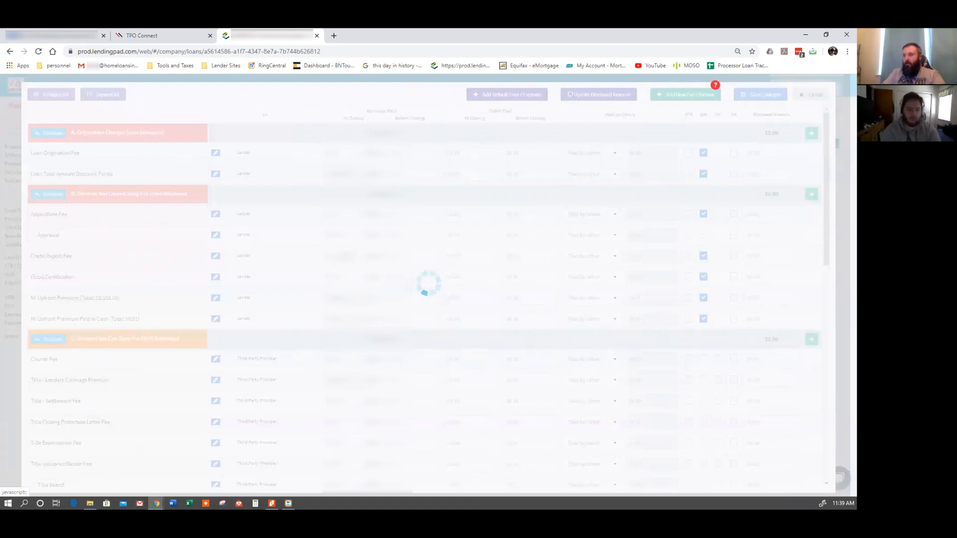
left_click(337, 256)
type("32.50")
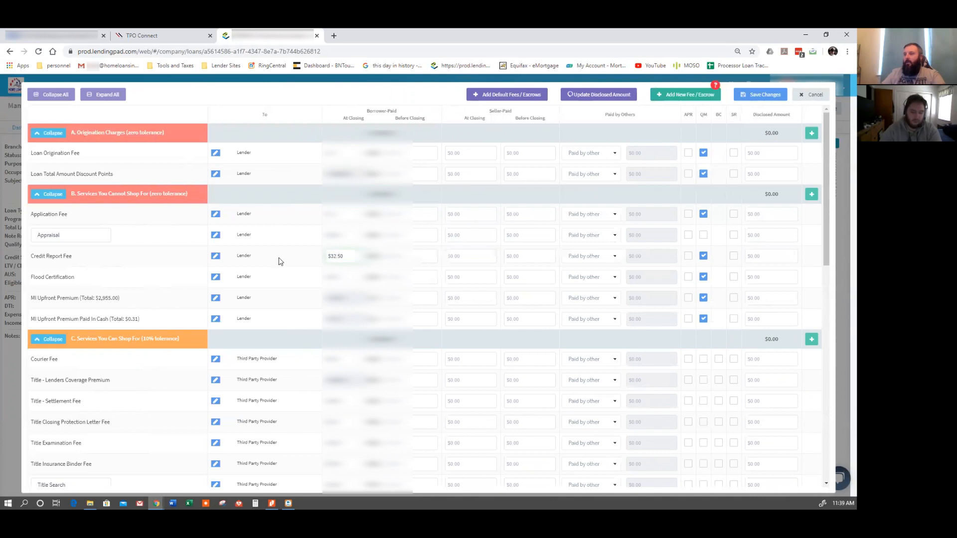
Scroll through the remaining fee sections of the cost details editor and close the editor.
scroll(284, 281, "down", 1)
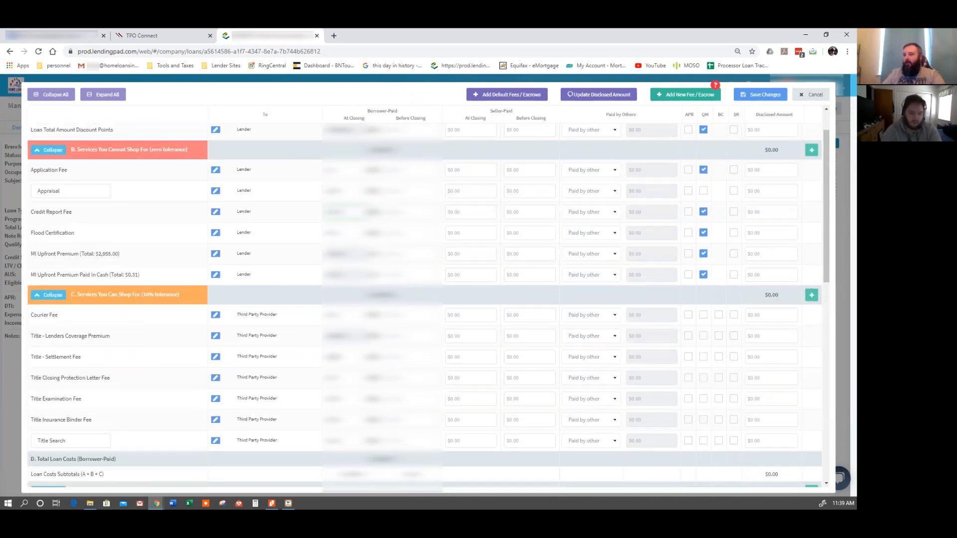
scroll(322, 373, "down", 2)
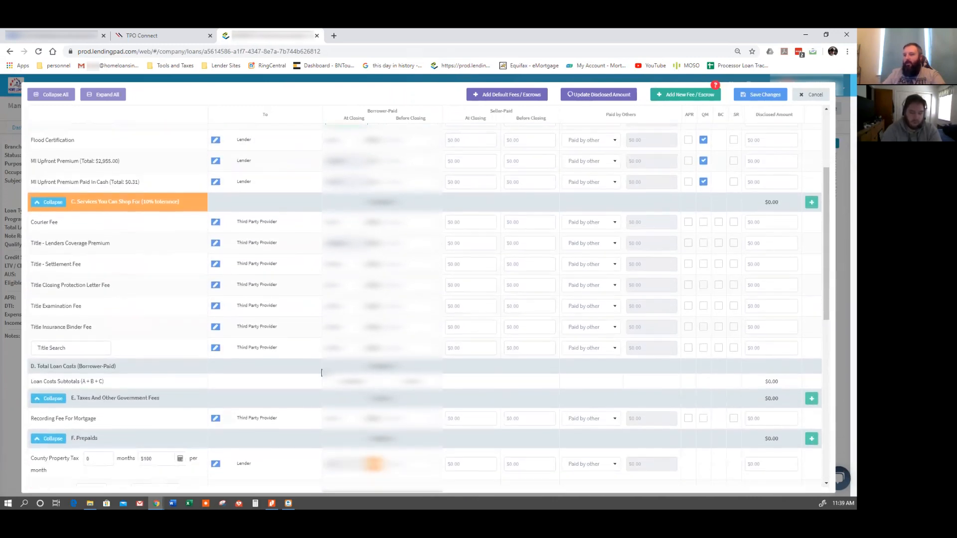
scroll(322, 373, "down", 2)
scroll(246, 355, "down", 1)
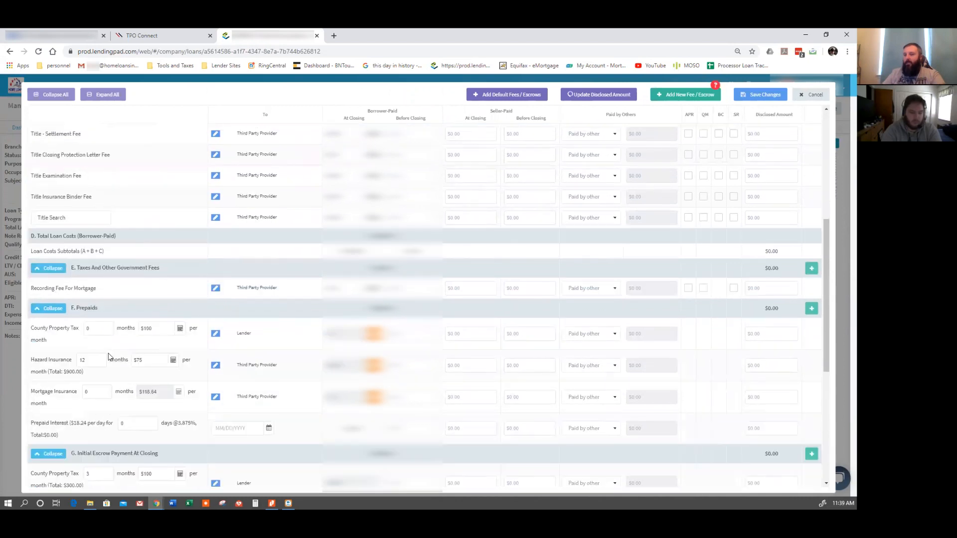
scroll(124, 372, "down", 2)
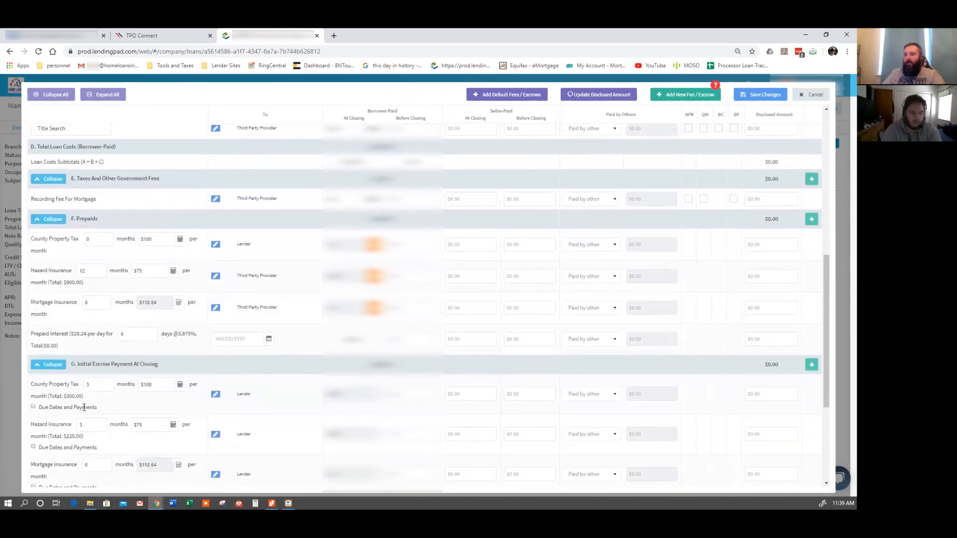
scroll(141, 436, "down", 1)
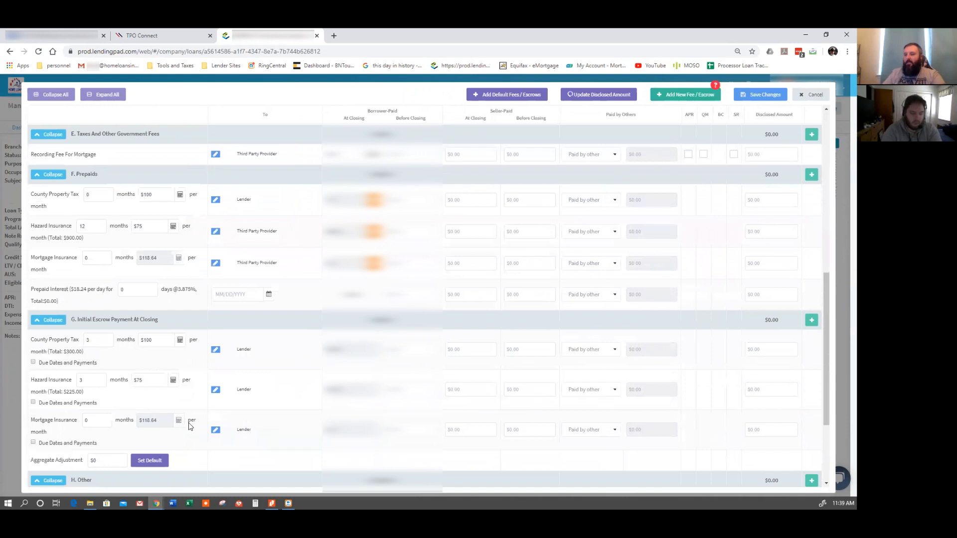
scroll(189, 424, "down", 3)
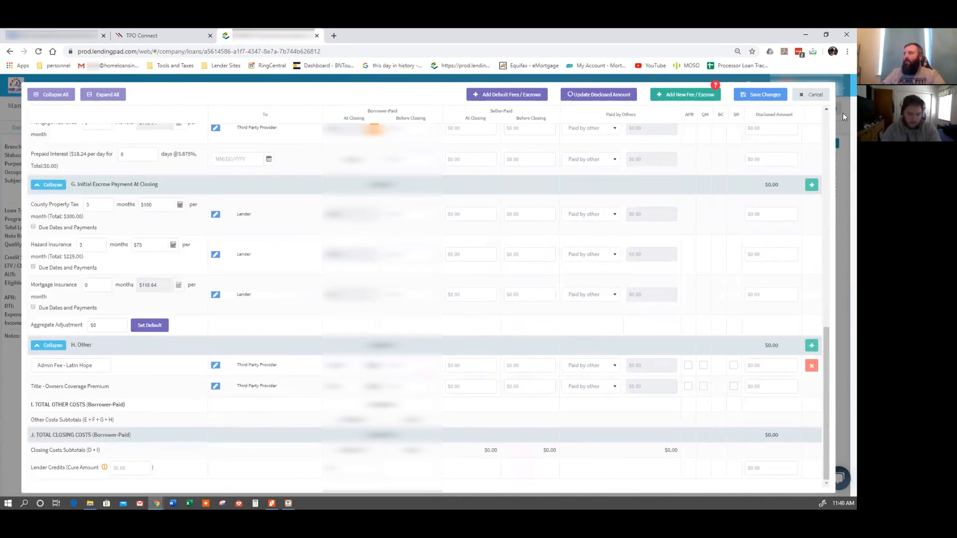
left_click(803, 100)
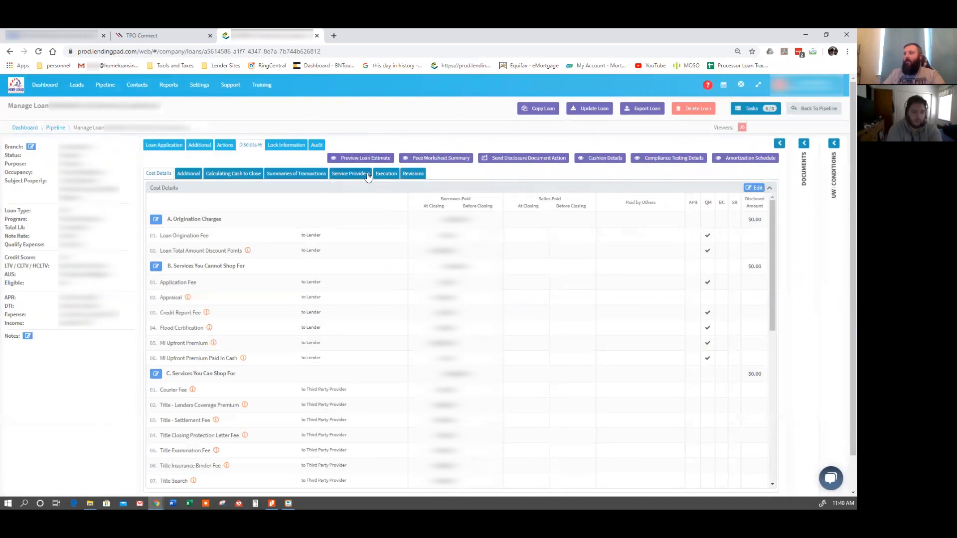
Preview the Loan Estimate and examine its closing cost details pages.
left_click(357, 161)
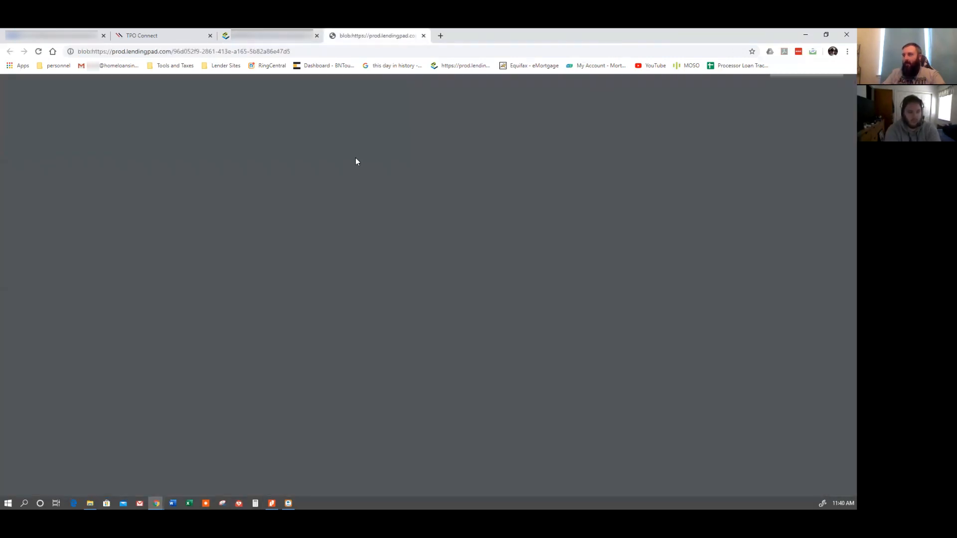
scroll(388, 273, "down", 8)
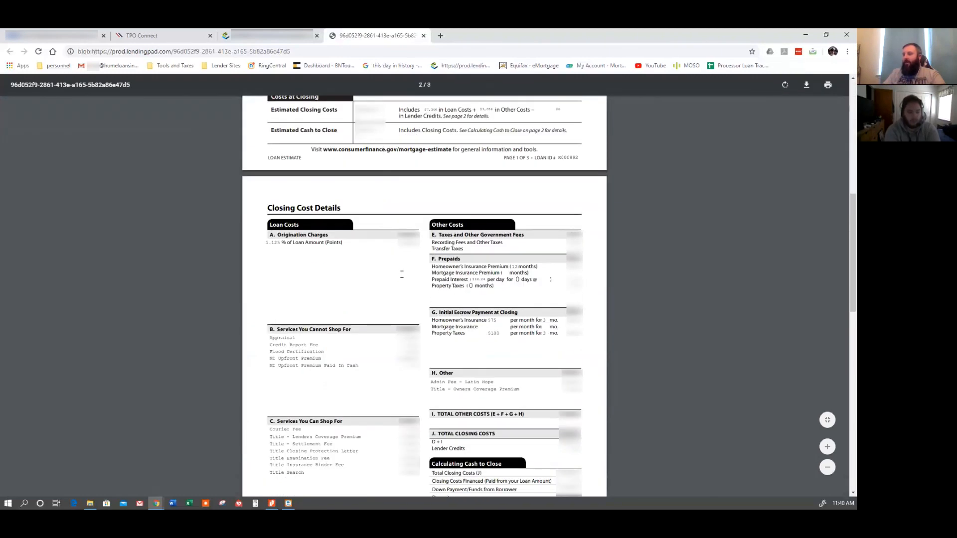
scroll(402, 274, "down", 2)
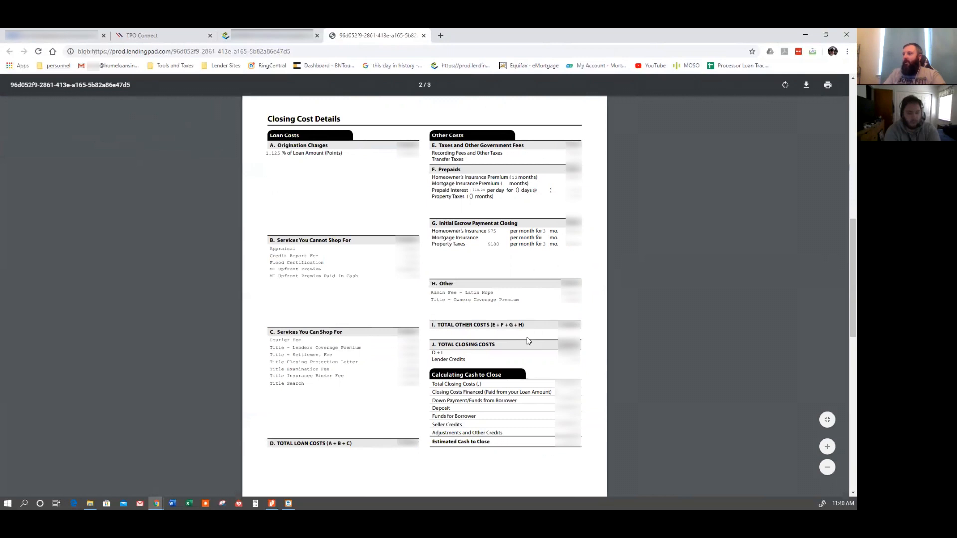
scroll(482, 367, "down", 10)
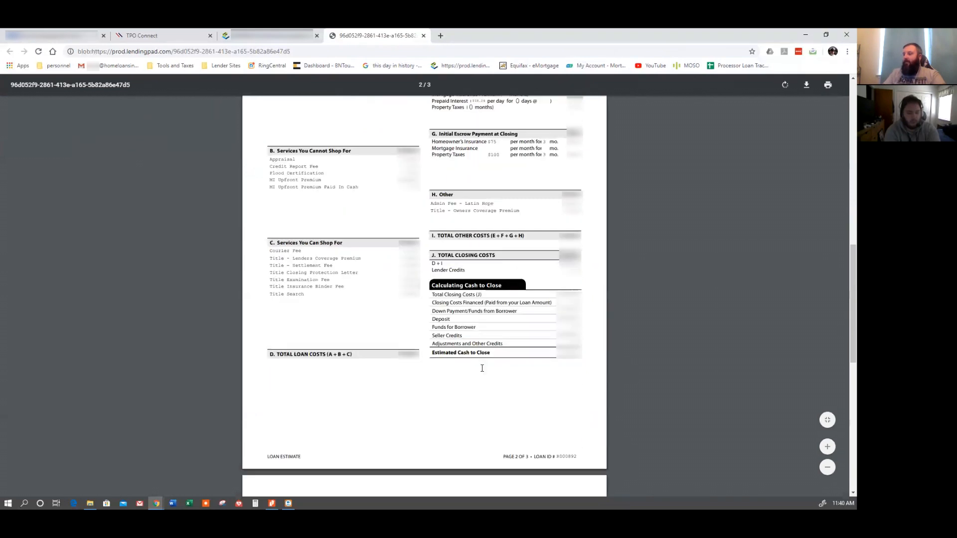
scroll(481, 373, "down", 2)
scroll(838, 167, "up", 20)
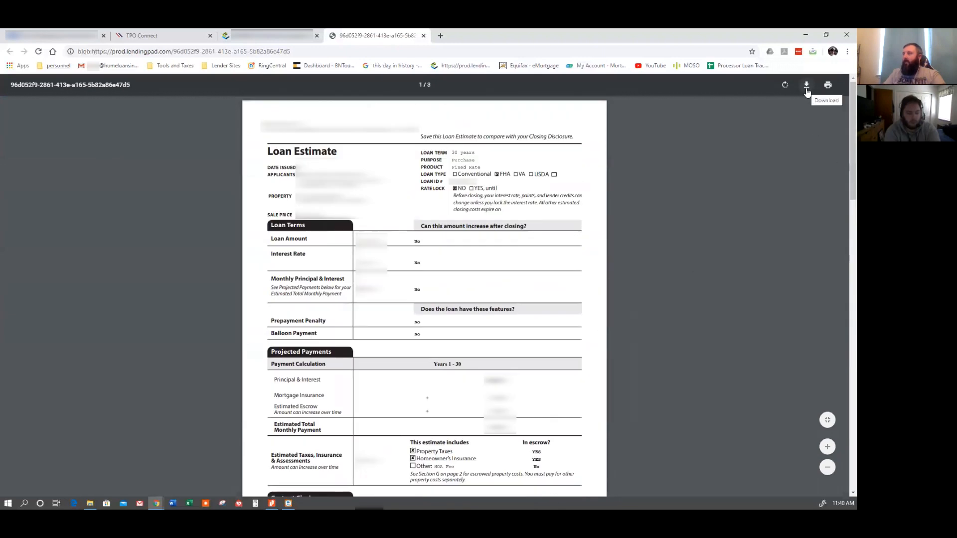
Download the Loan Estimate PDF and save it in the loan's folder as LE.
left_click(812, 87)
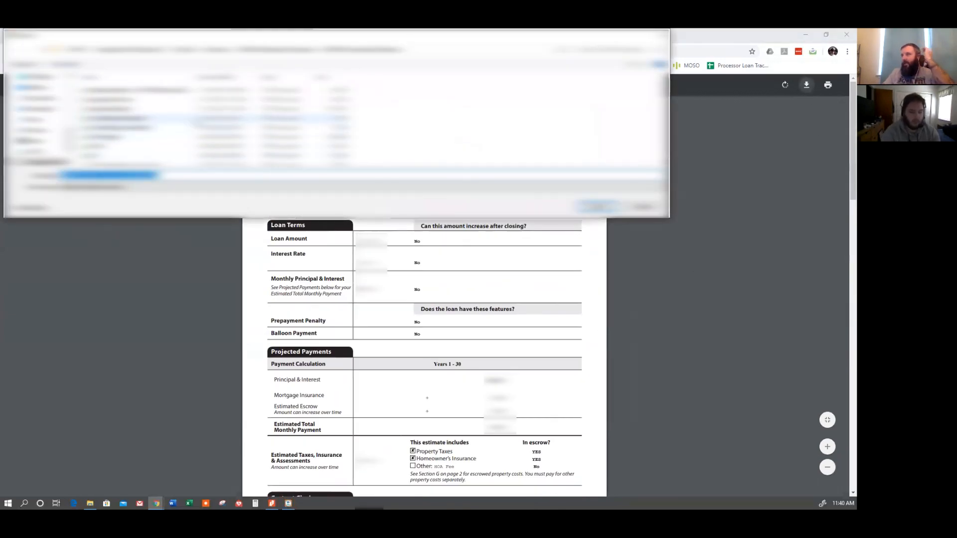
left_click(188, 50)
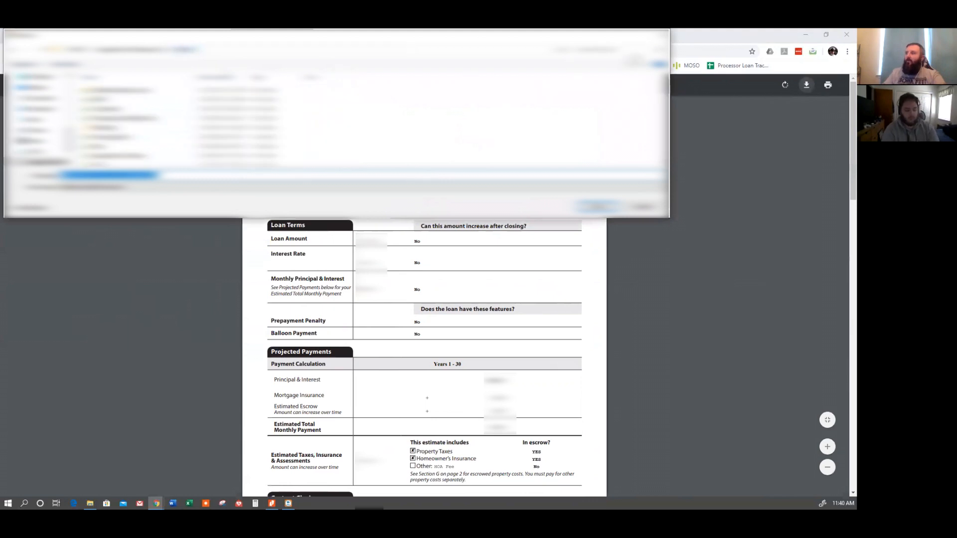
left_click(620, 50)
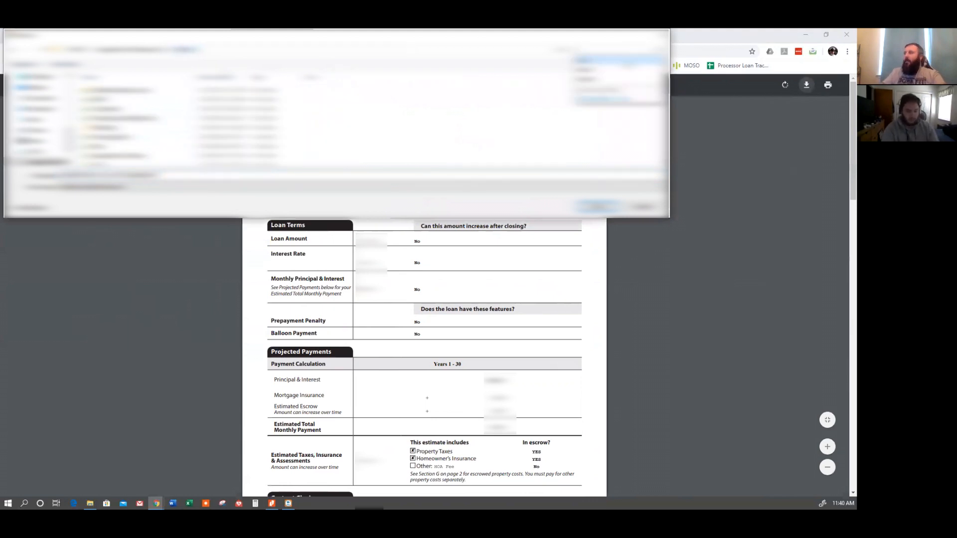
left_click(602, 62)
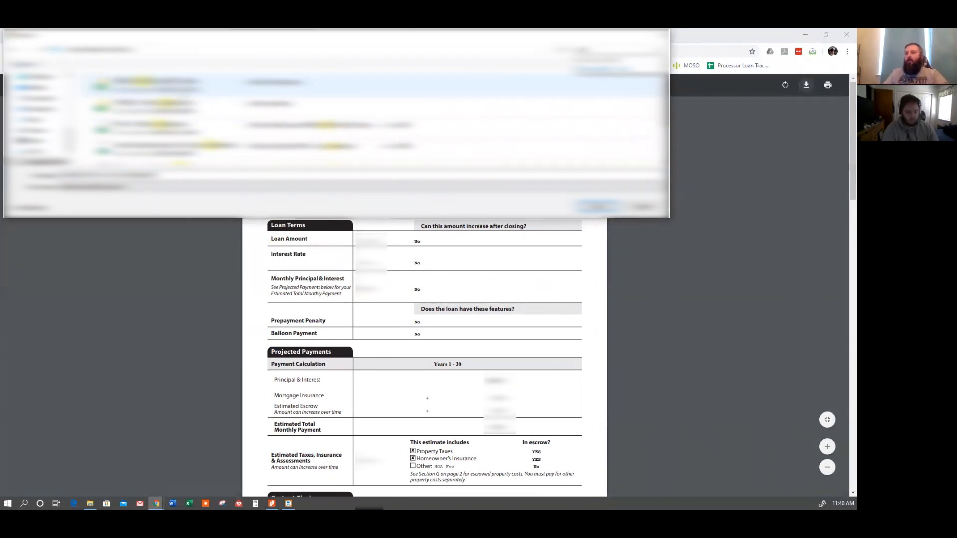
left_click(197, 85)
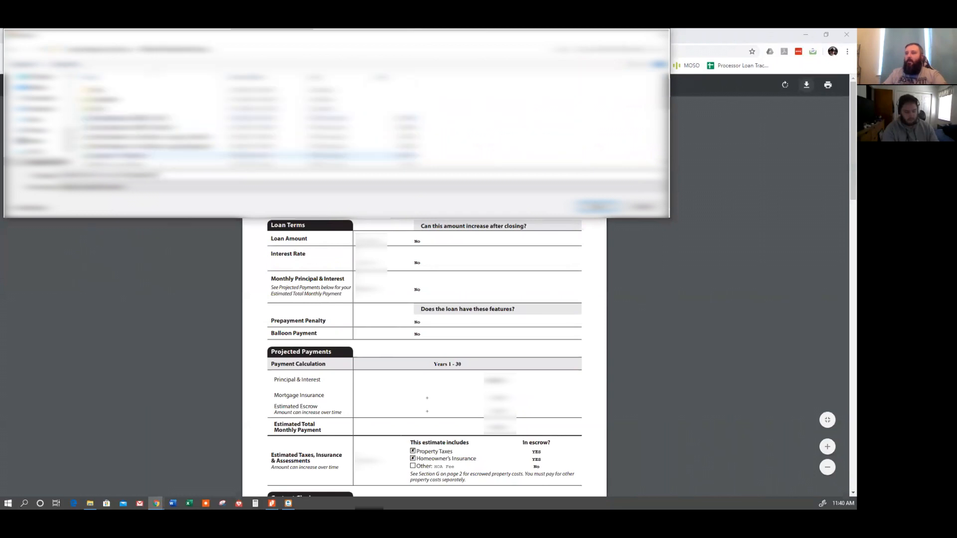
left_click(174, 176)
key("BackSpace")
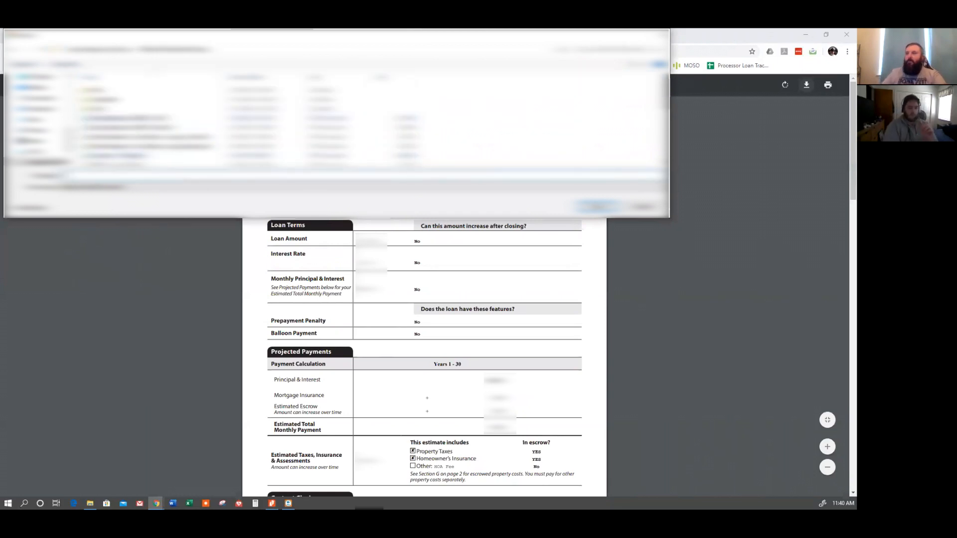
type("LE")
left_click(597, 206)
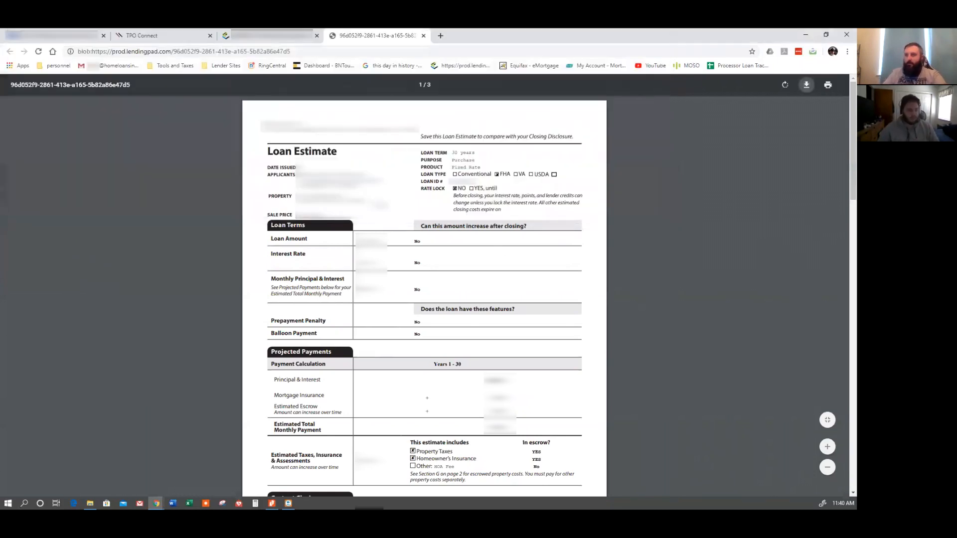
Upload LE.pdf to the Wholesale: Initial LE Request Package document of the loan in Towne Connect.
left_click(423, 35)
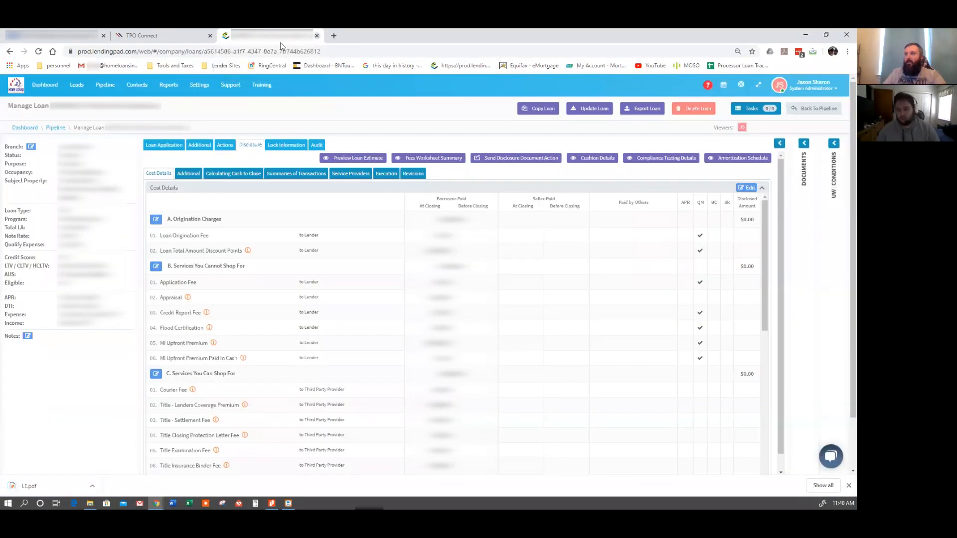
left_click(317, 36)
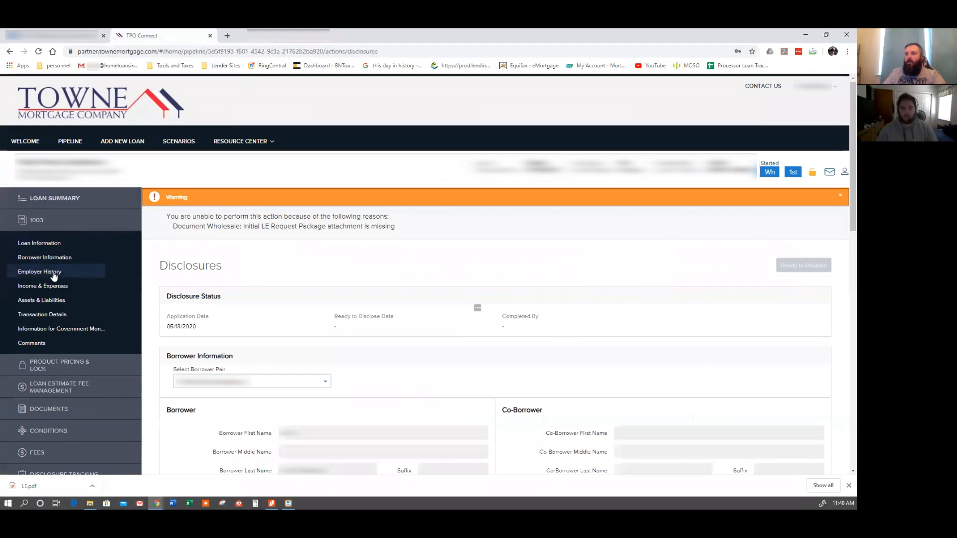
left_click(64, 410)
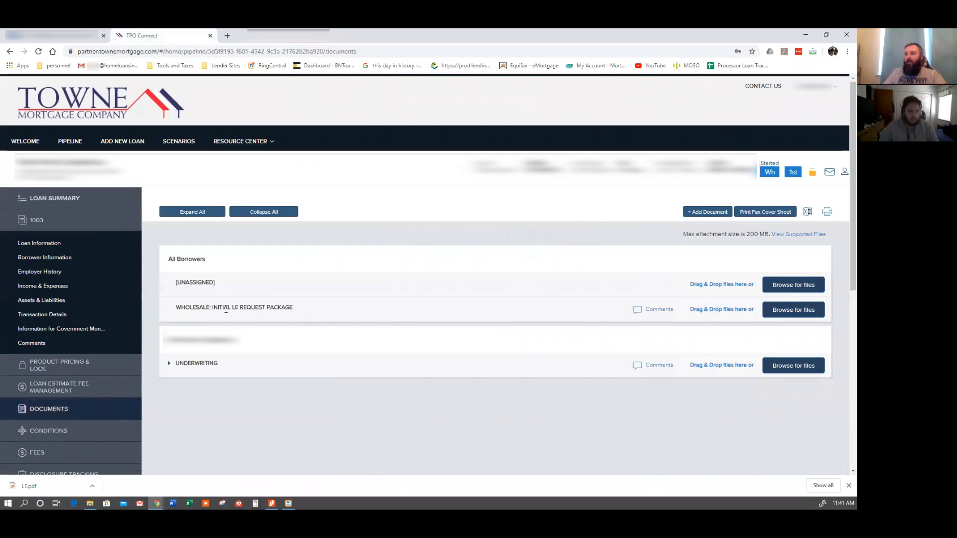
left_click(793, 311)
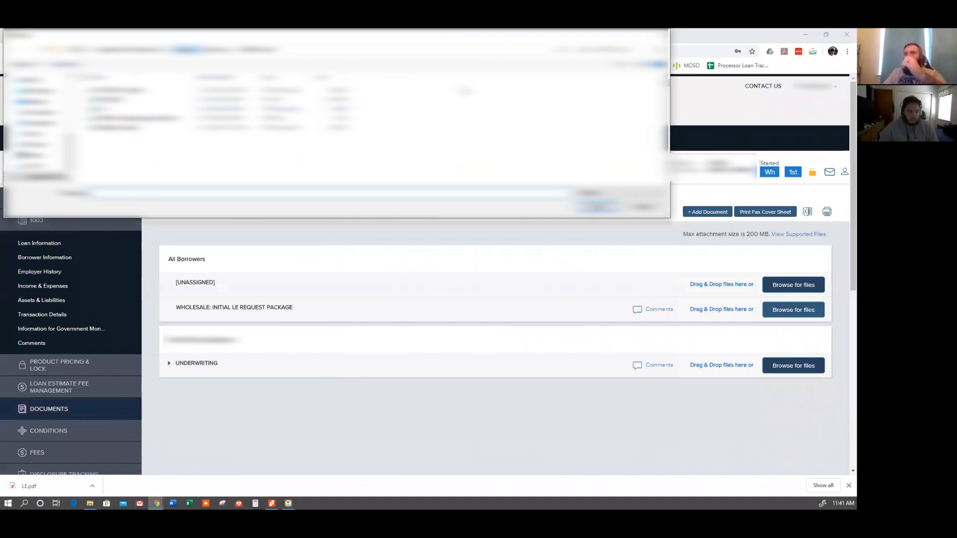
left_click(183, 49)
left_click(613, 49)
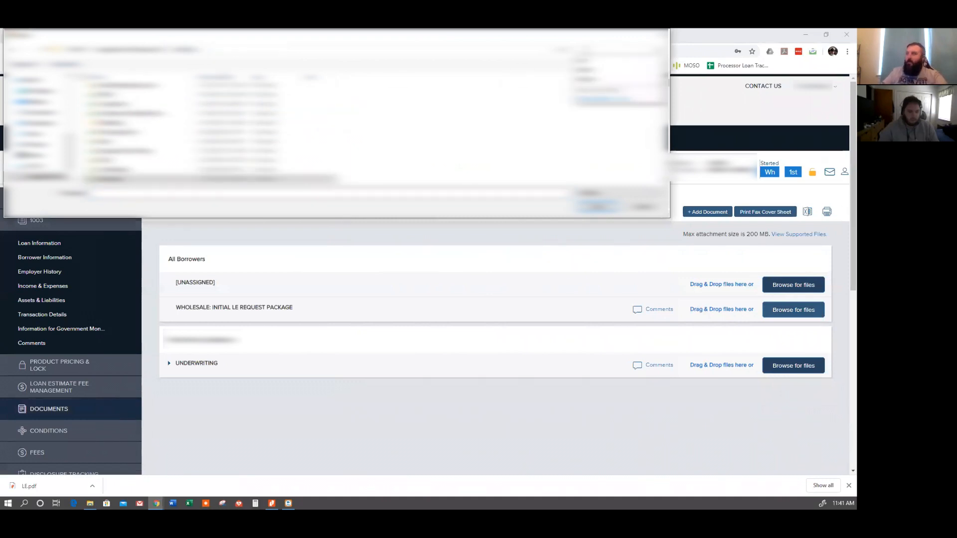
left_click(601, 61)
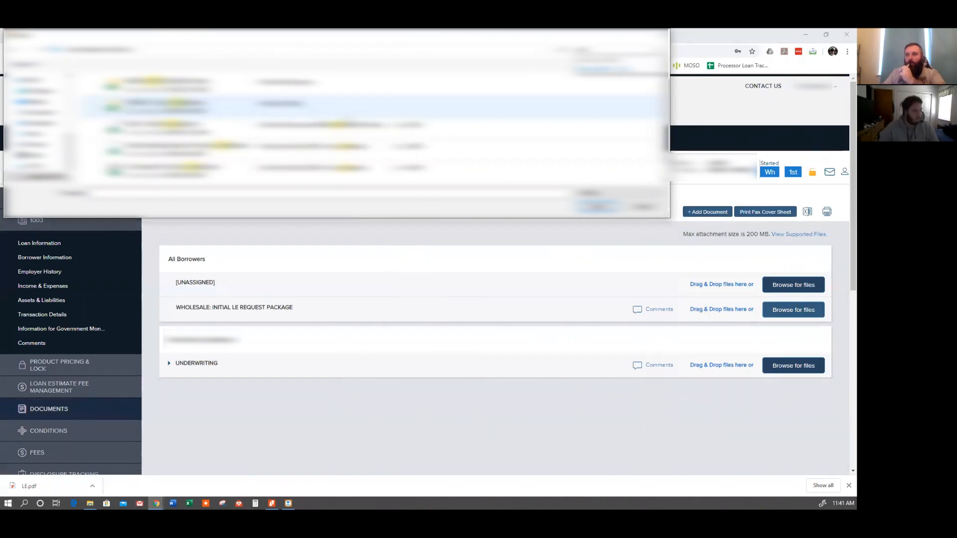
double_click(205, 86)
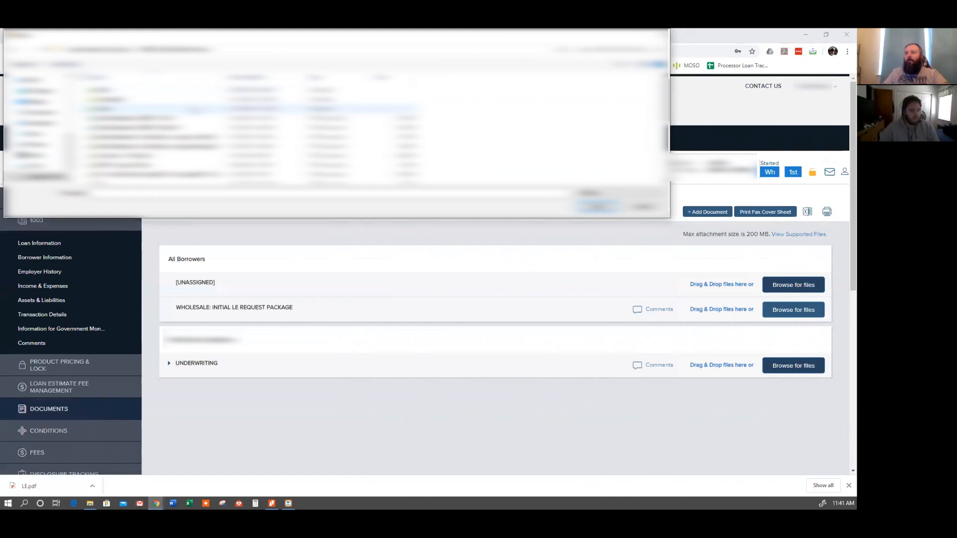
left_click(254, 77)
left_click(220, 91)
left_click(596, 206)
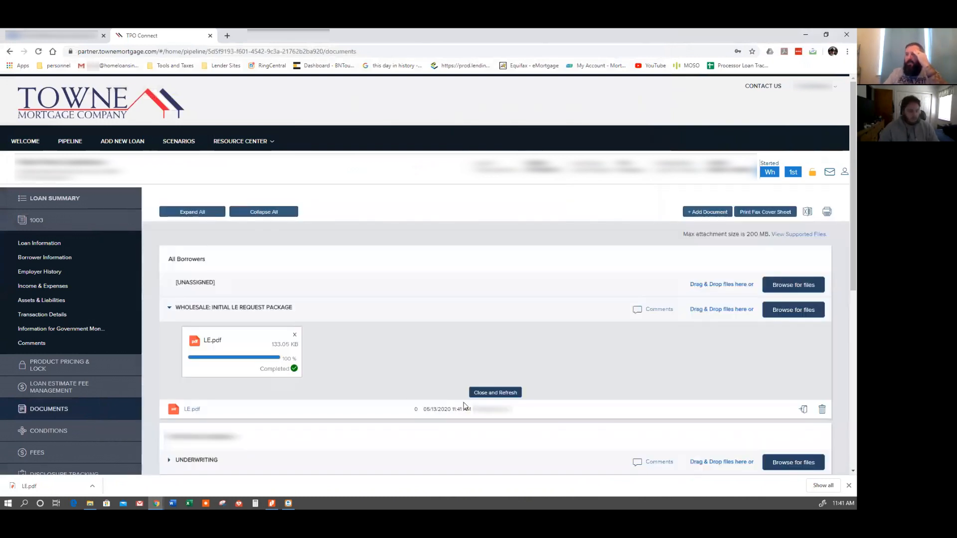
left_click(496, 394)
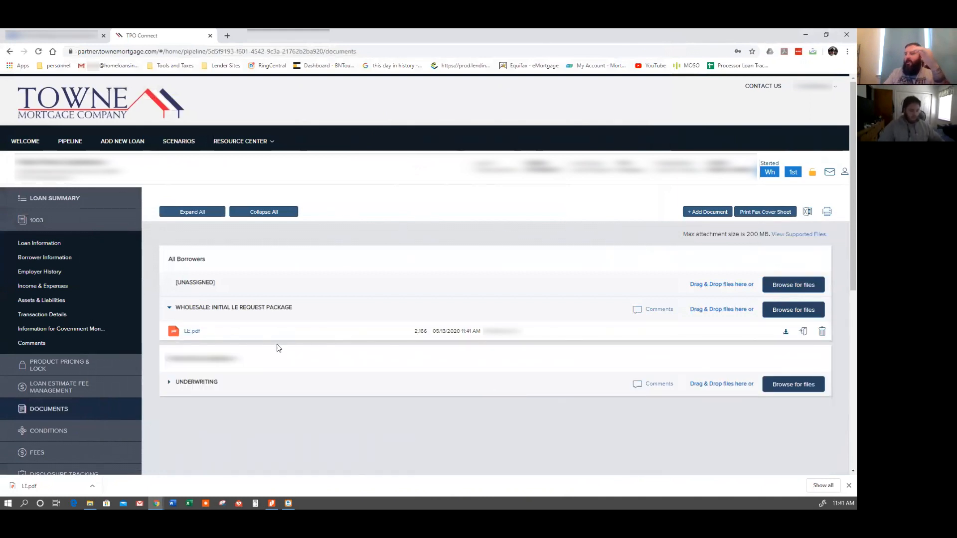
Open the loan's Disclosures page and mark it Ready to Disclose.
scroll(199, 344, "down", 3)
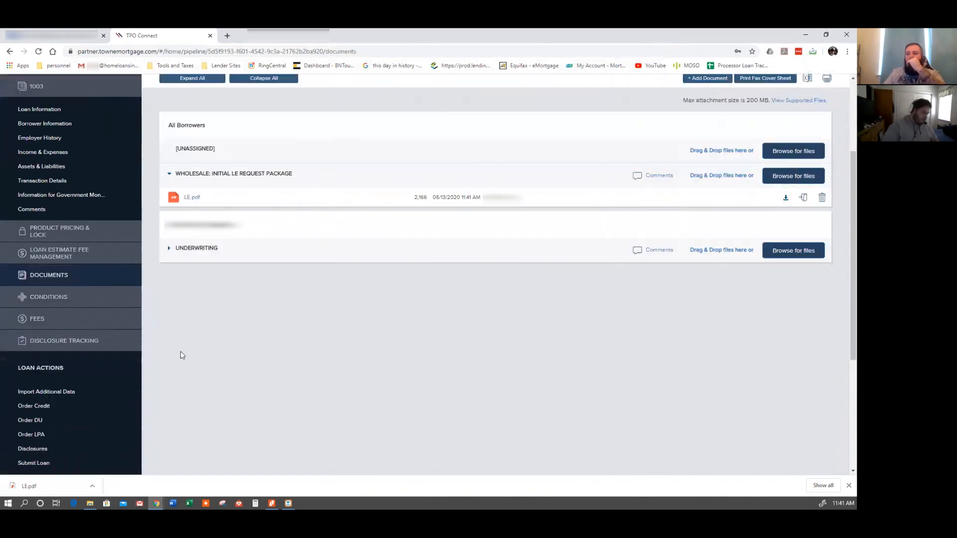
left_click(82, 452)
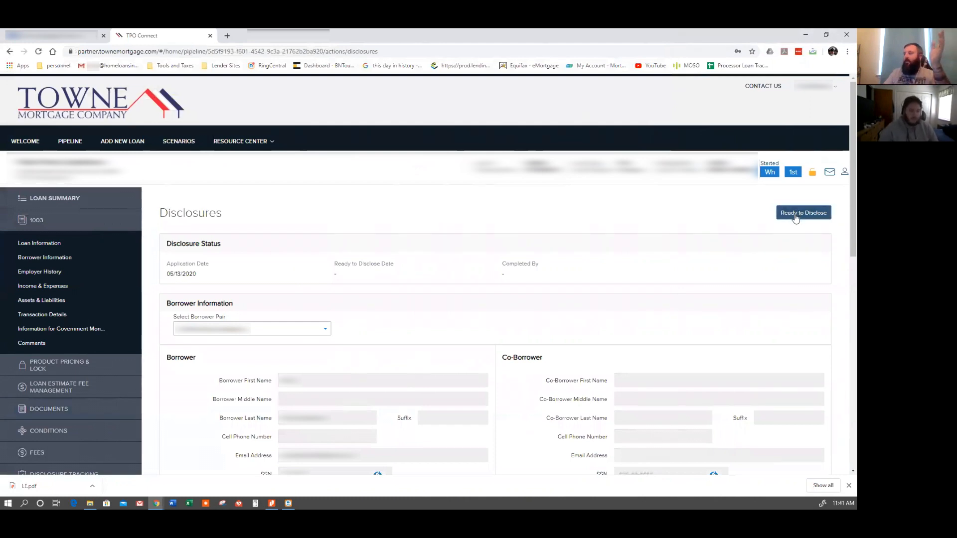
left_click(797, 218)
left_click(462, 157)
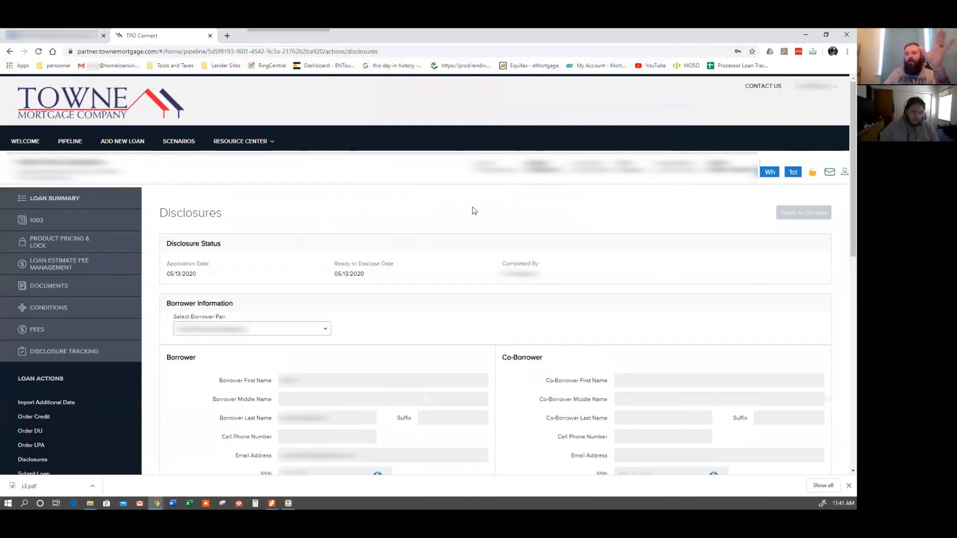
Open the loan's documents and add the Wholesale: Submission Package document type to the list.
left_click(88, 285)
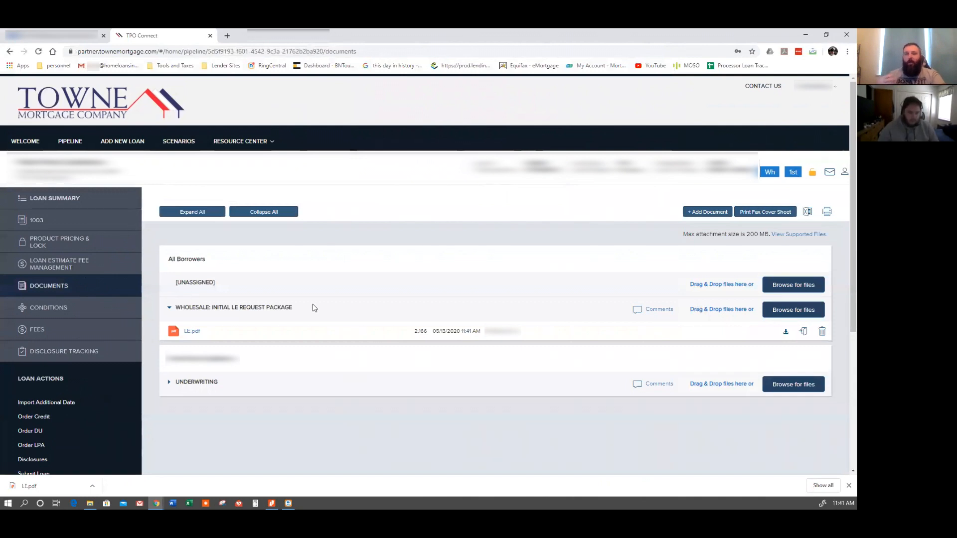
left_click(703, 214)
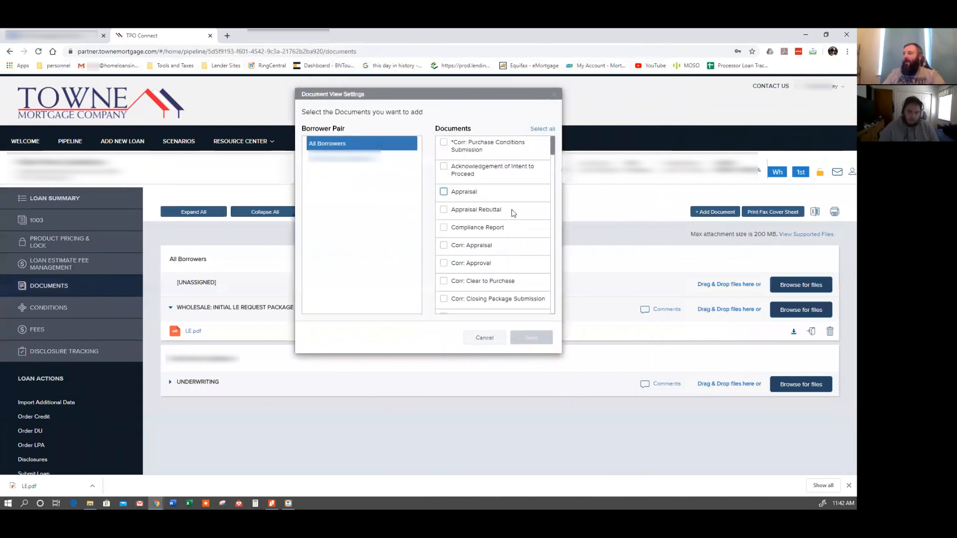
scroll(524, 229, "down", 5)
scroll(523, 231, "down", 15)
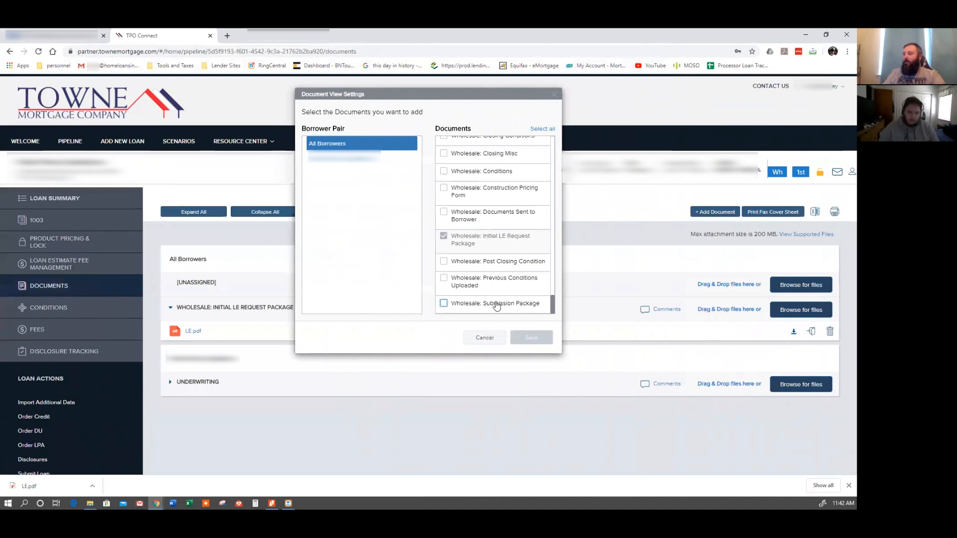
left_click(505, 307)
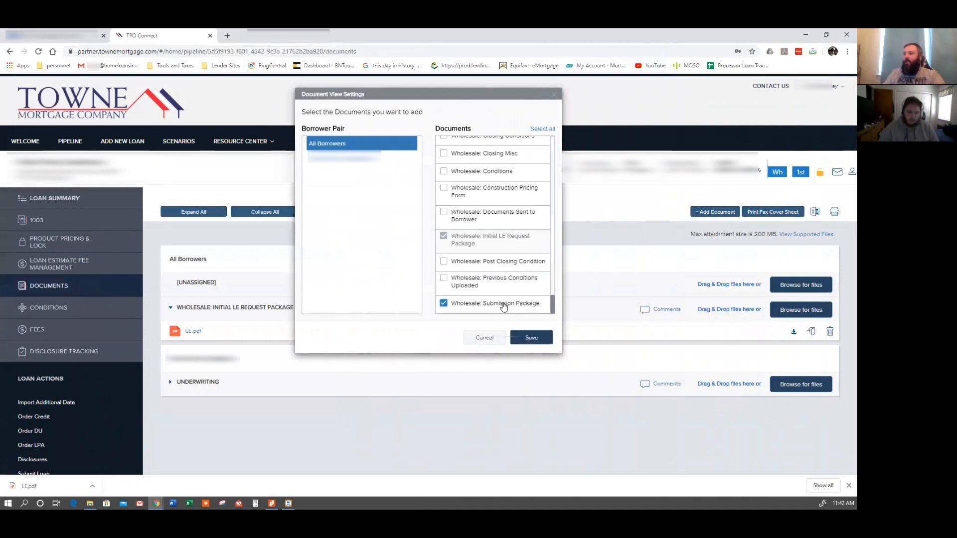
left_click(531, 339)
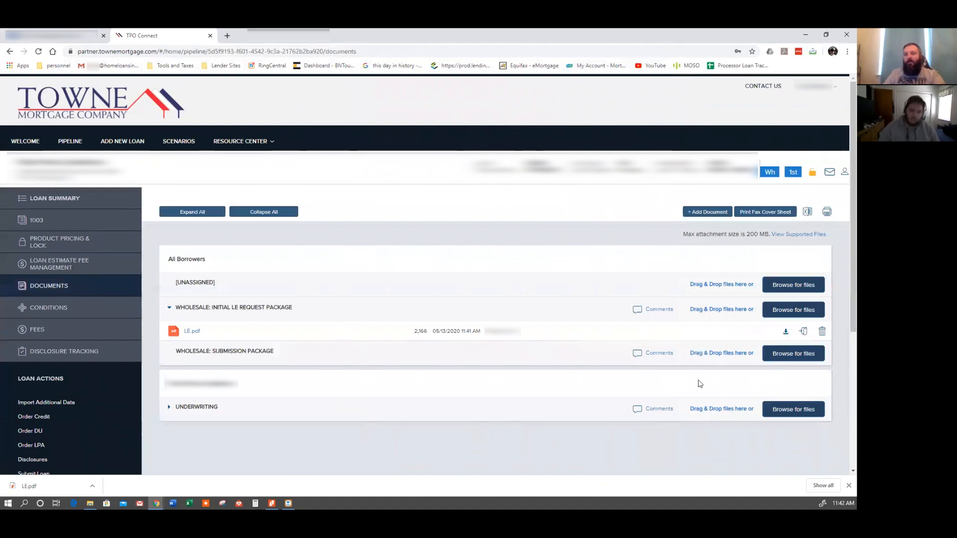
Browse for files for the Submission Package and try selecting several documents in the loan's folder.
left_click(774, 355)
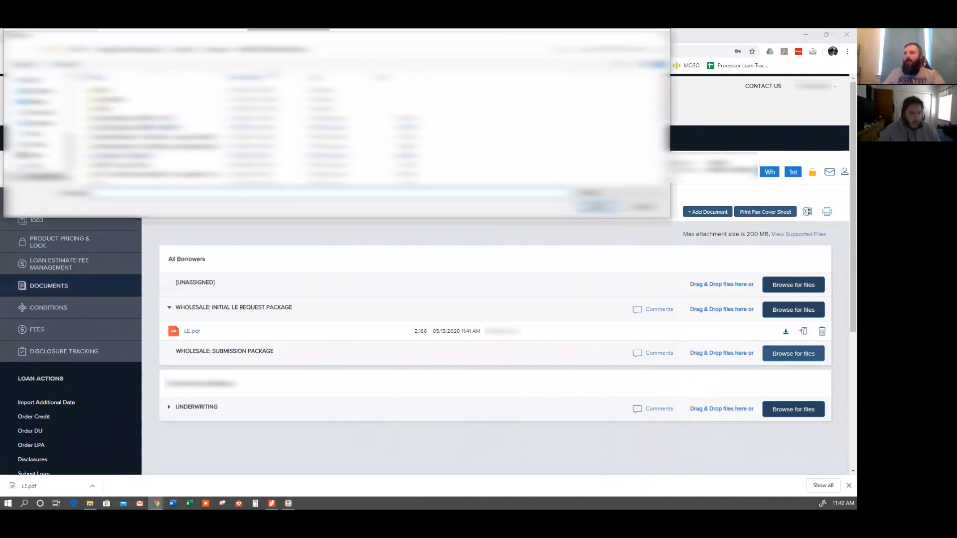
scroll(179, 114, "down", 4)
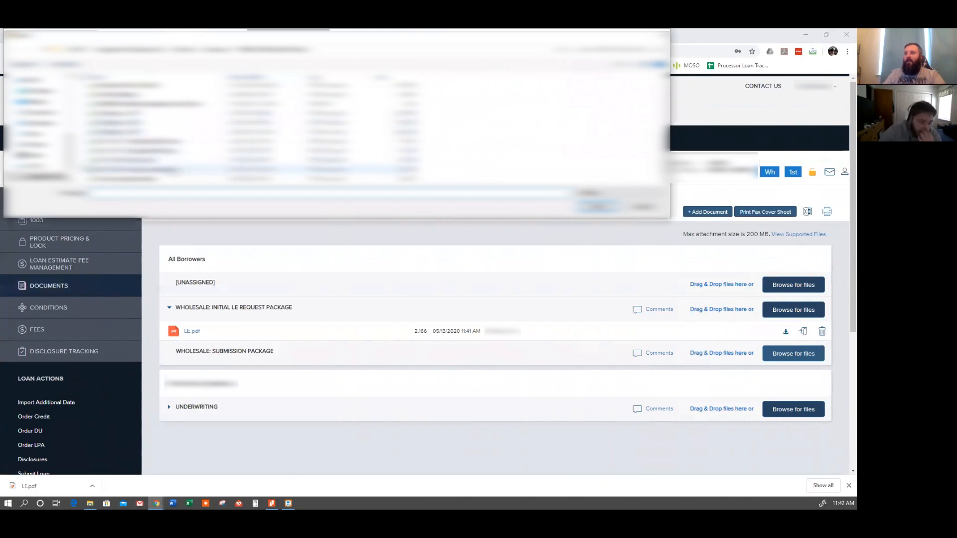
scroll(181, 152, "up", 4)
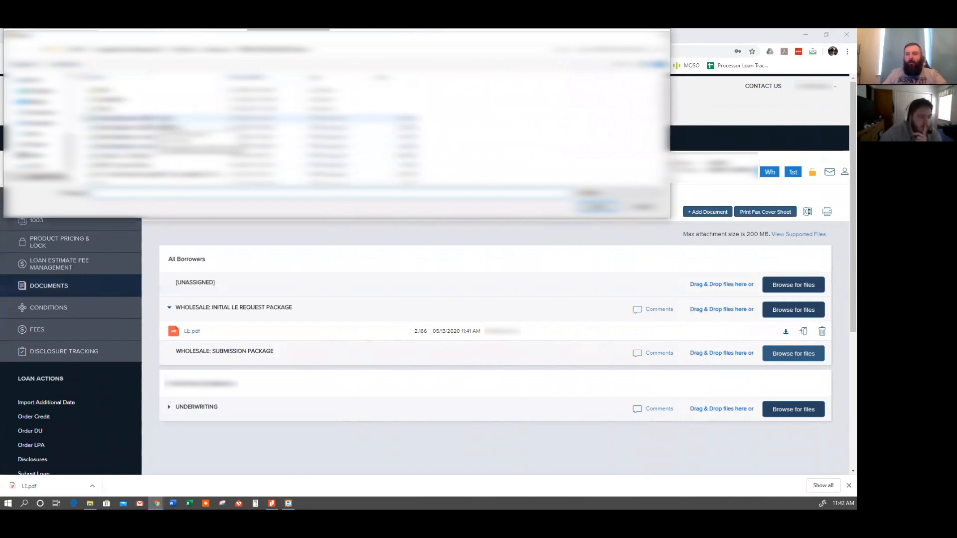
left_click(156, 119)
left_click(158, 127, "ctrl")
left_click(159, 137, "ctrl")
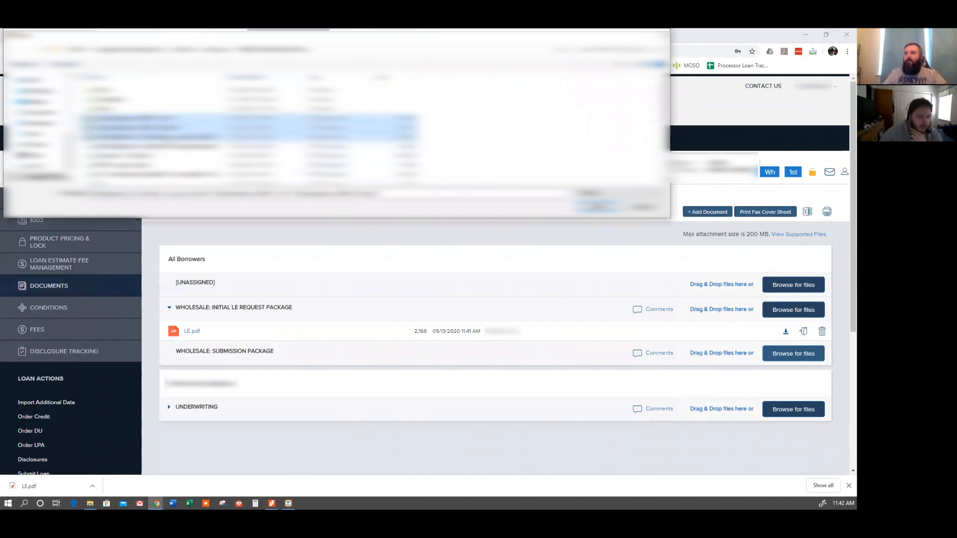
left_click(159, 146, "ctrl")
left_click(157, 155, "ctrl")
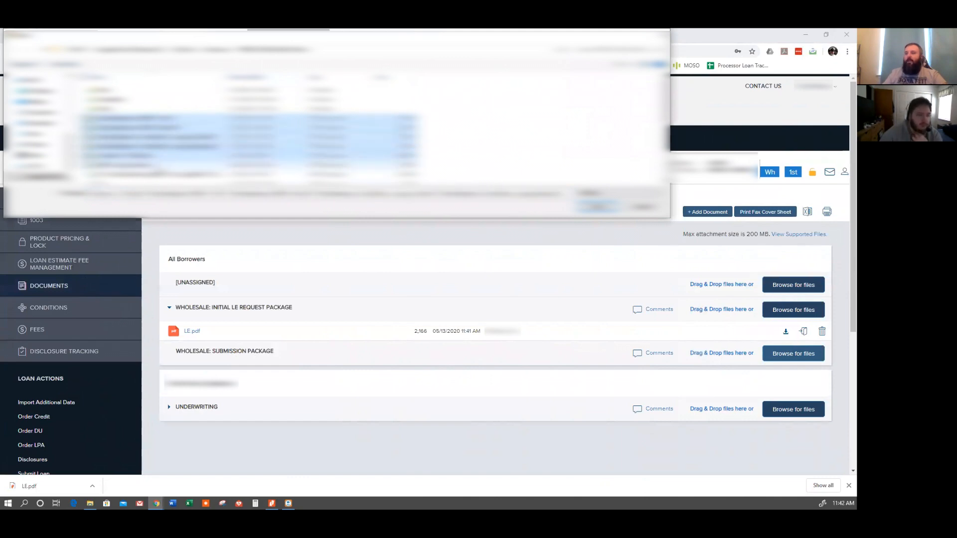
scroll(249, 134, "down", 2)
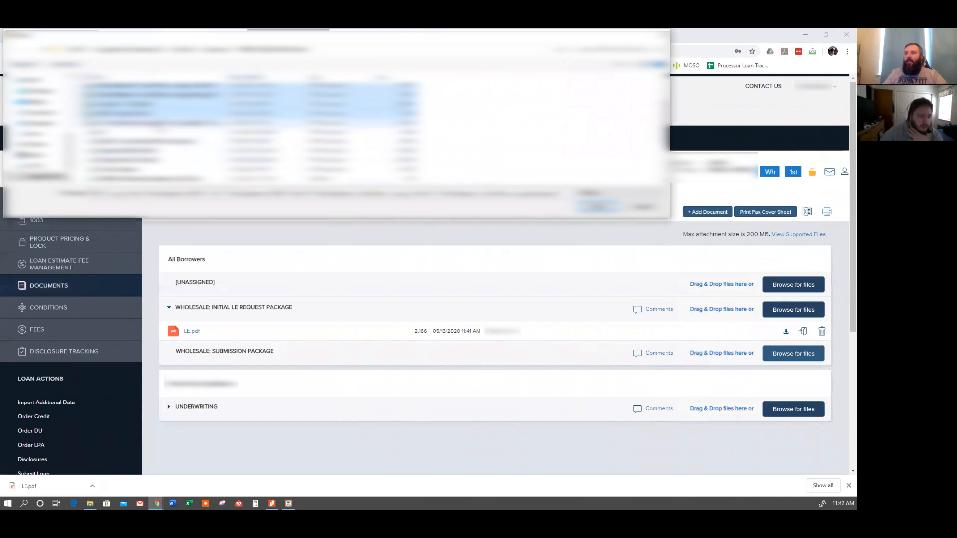
left_click(159, 124, "ctrl")
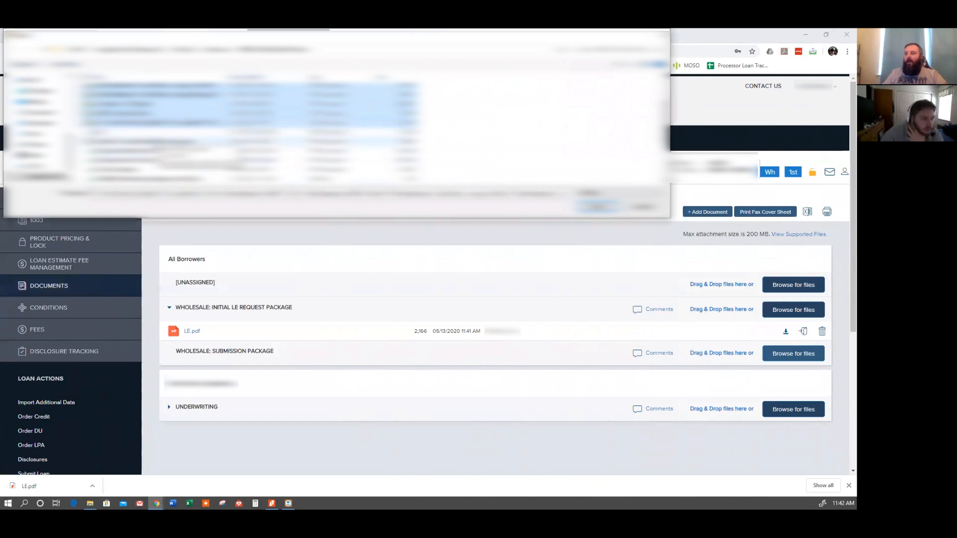
left_click(158, 142, "ctrl")
left_click(158, 151, "ctrl")
left_click(160, 160, "ctrl")
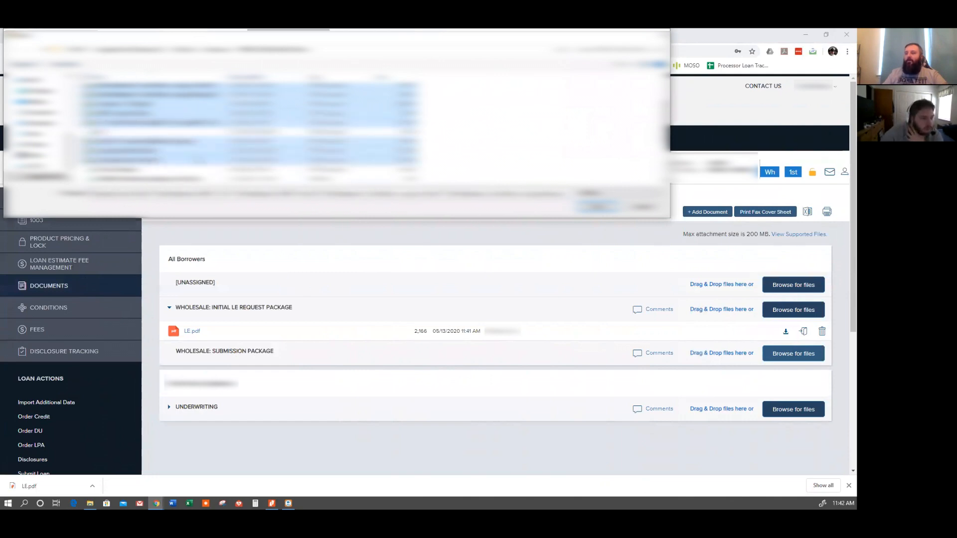
scroll(165, 150, "down", 1)
scroll(172, 143, "down", 2)
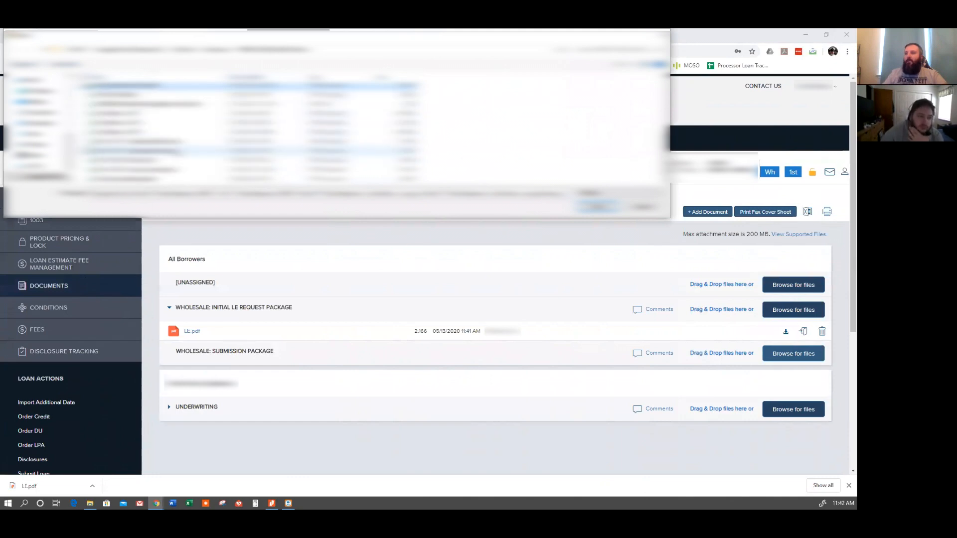
left_click(172, 143, "ctrl")
left_click(174, 151, "ctrl")
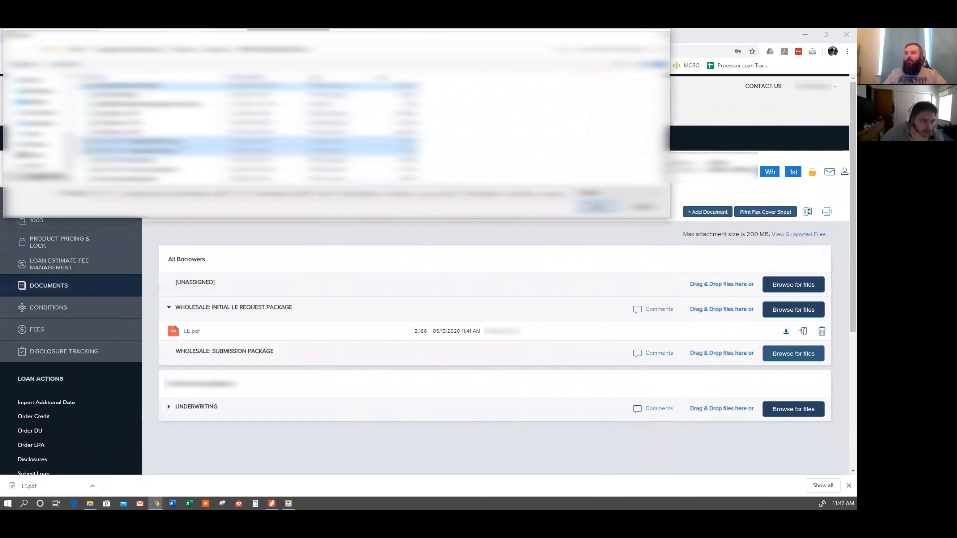
left_click(176, 143, "ctrl")
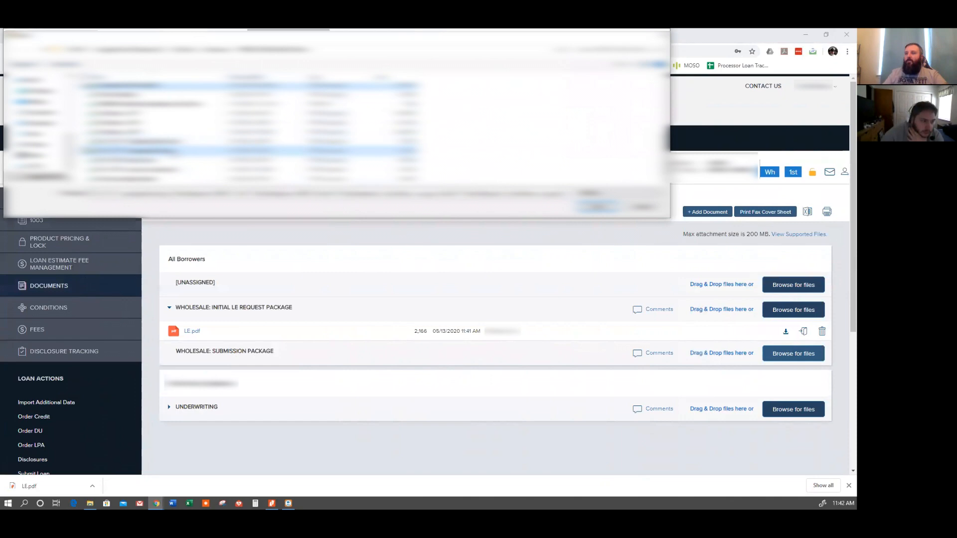
left_click(163, 151, "ctrl")
left_click(164, 162, "ctrl")
left_click(187, 171, "ctrl")
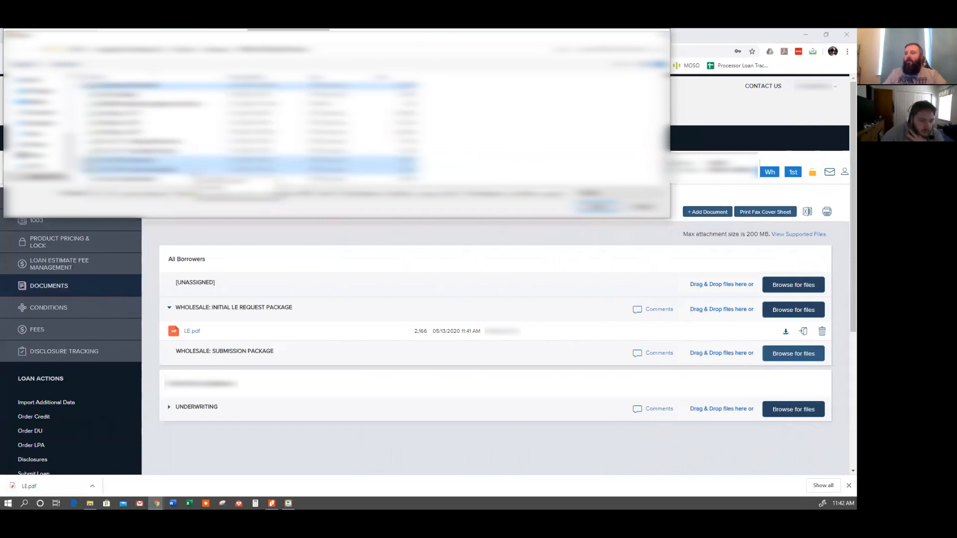
scroll(193, 172, "up", 2)
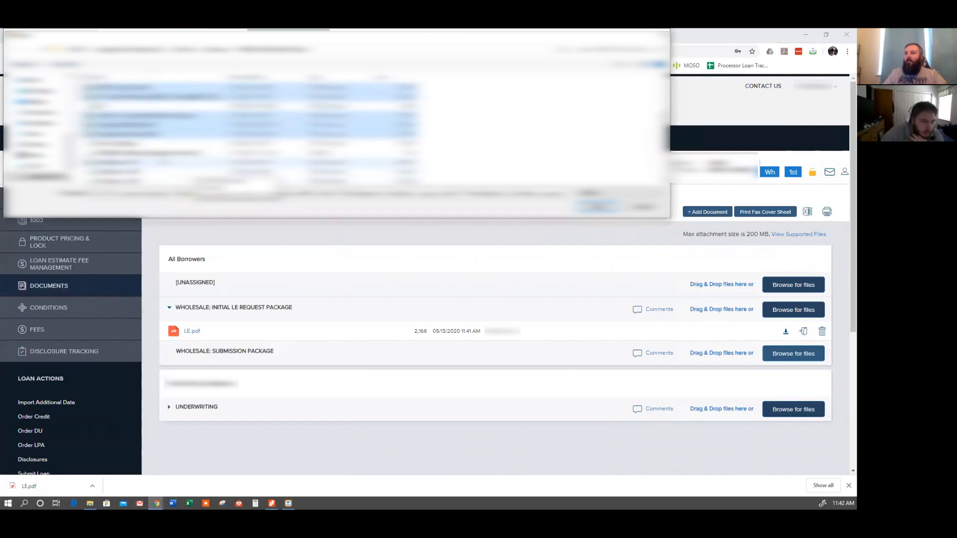
left_click(199, 144, "ctrl")
scroll(203, 150, "down", 2)
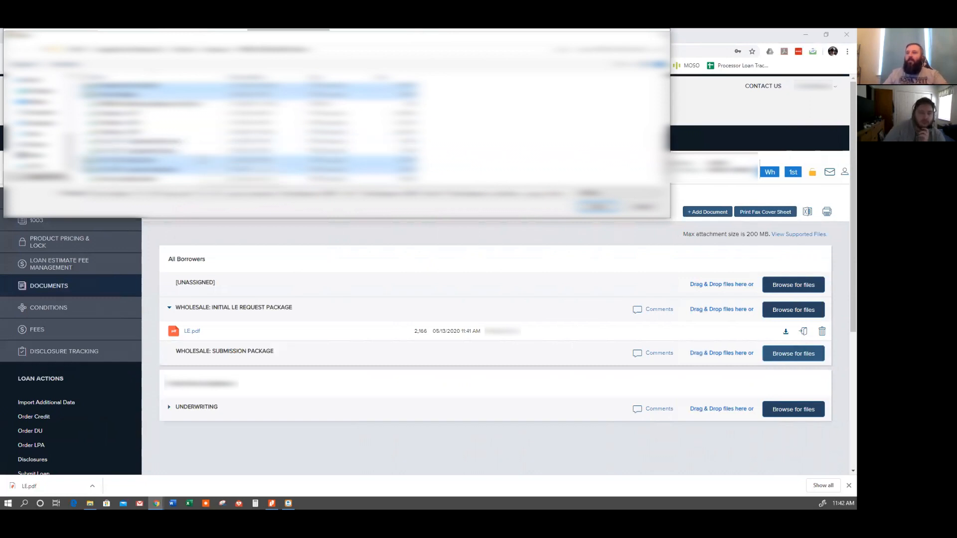
scroll(204, 162, "up", 3)
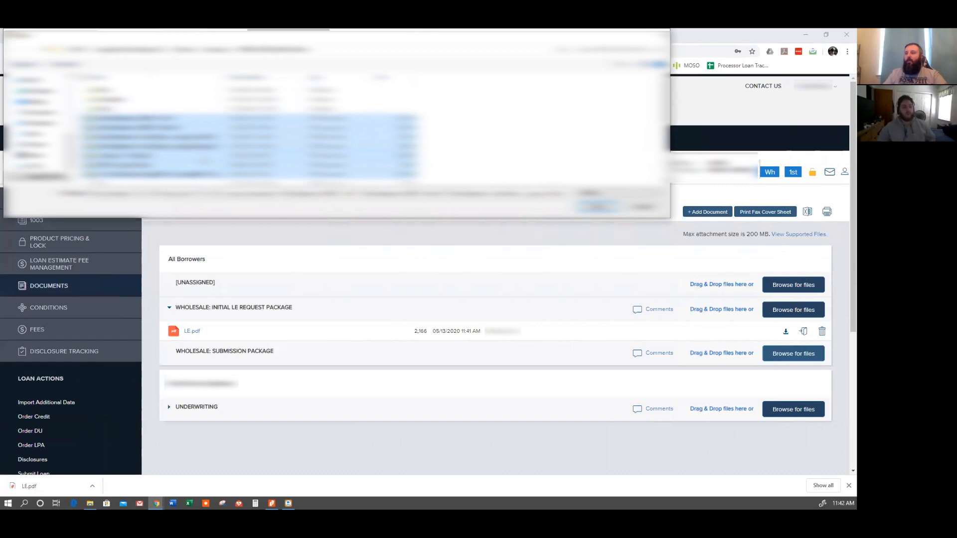
left_click_drag(142, 127, 149, 102)
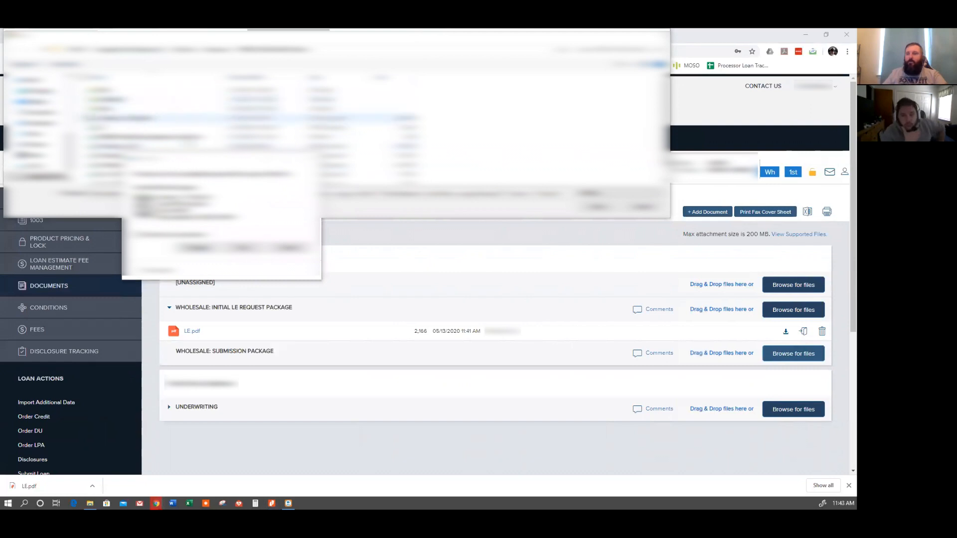
left_click(208, 248)
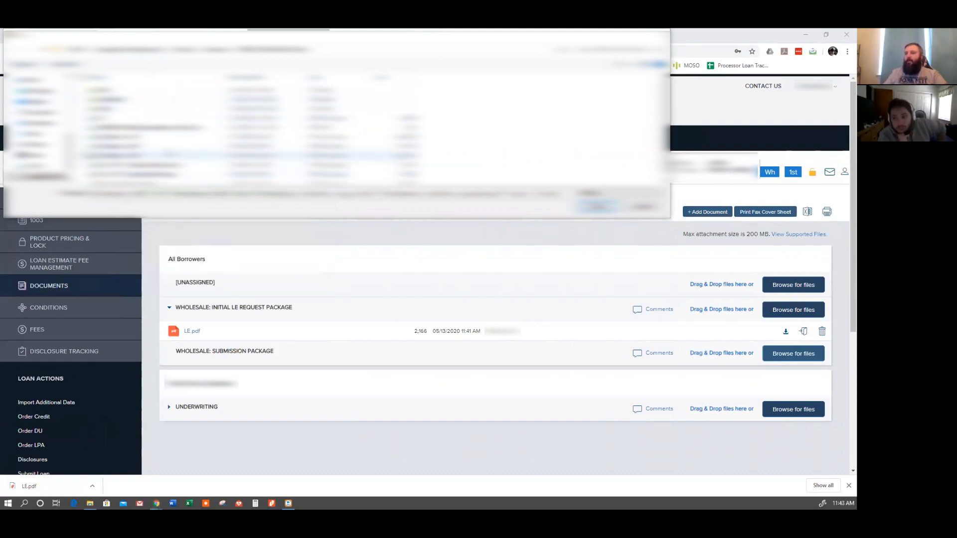
Open the loan's subfolder, select its full range of documents and upload them to the Submission Package.
double_click(126, 101)
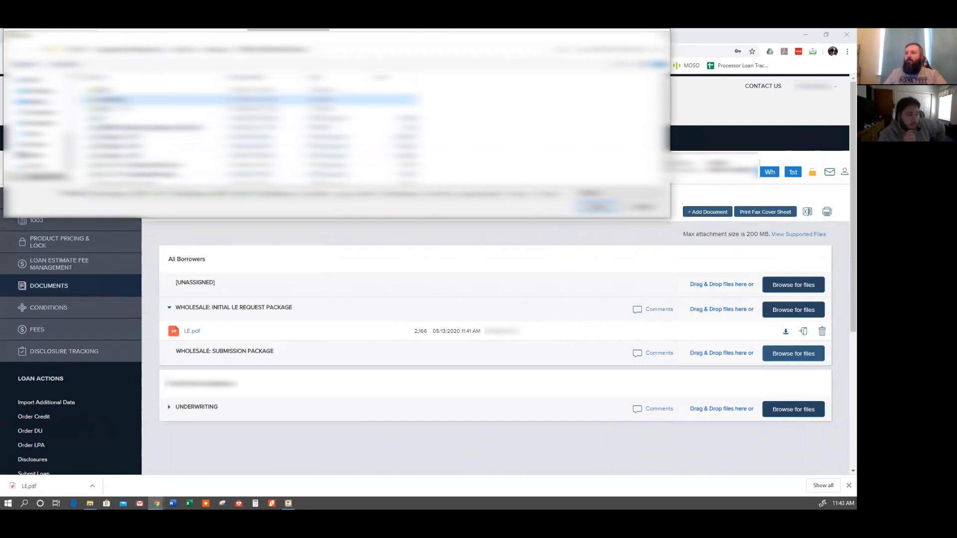
left_click(160, 91)
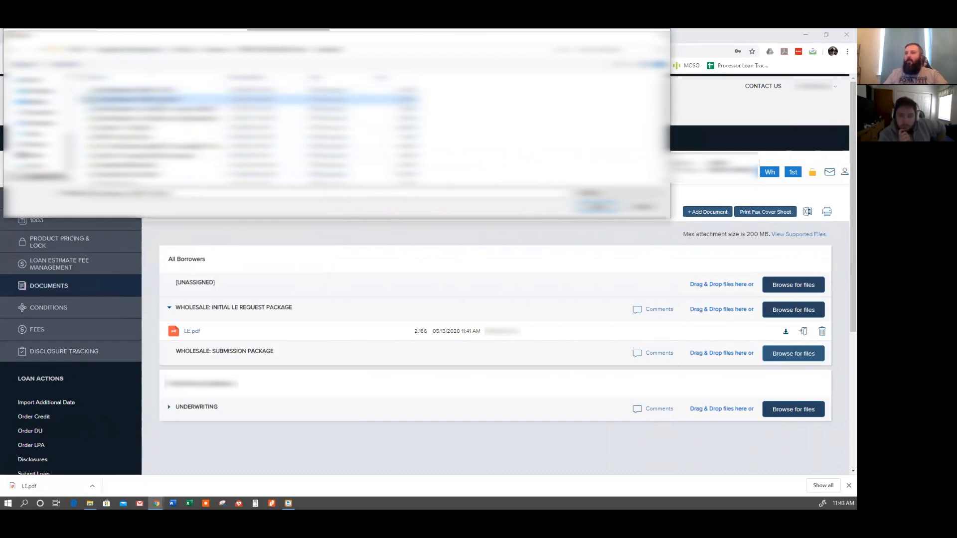
scroll(184, 137, "down", 1)
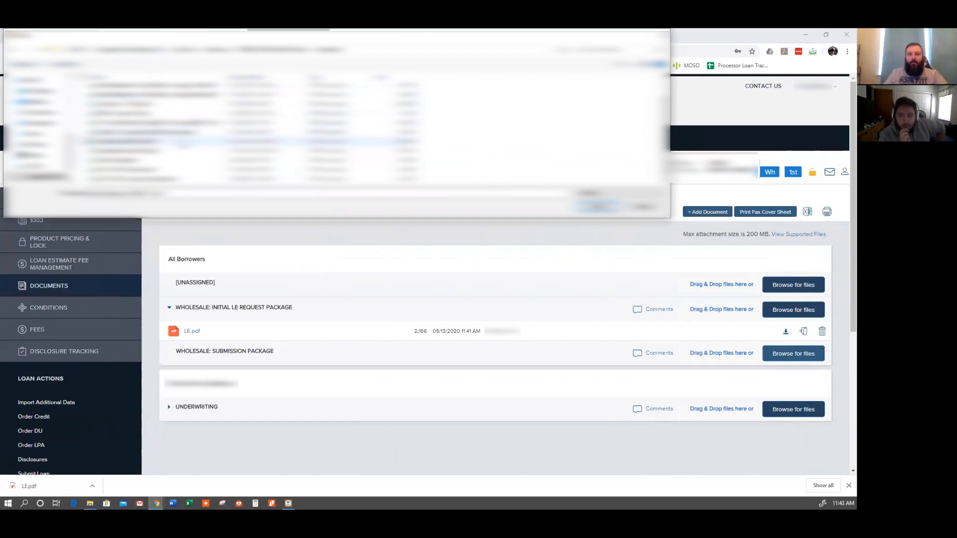
left_click(183, 179, "shift")
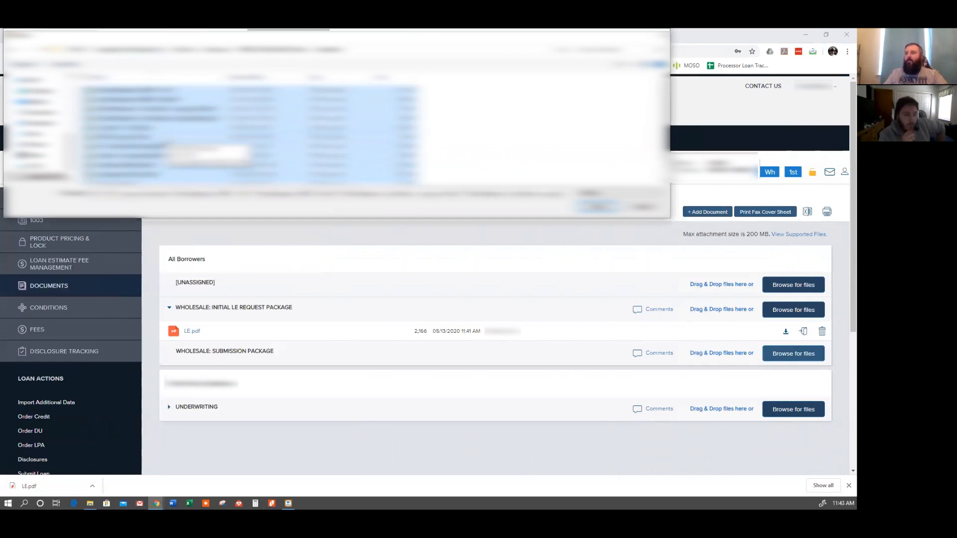
left_click(598, 207)
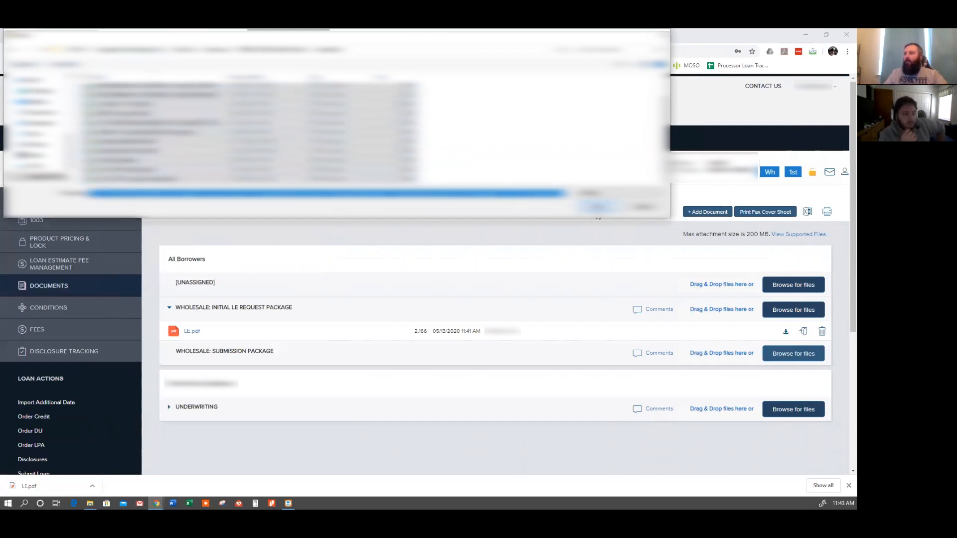
Close the upload progress window and refresh the document list.
scroll(501, 298, "down", 4)
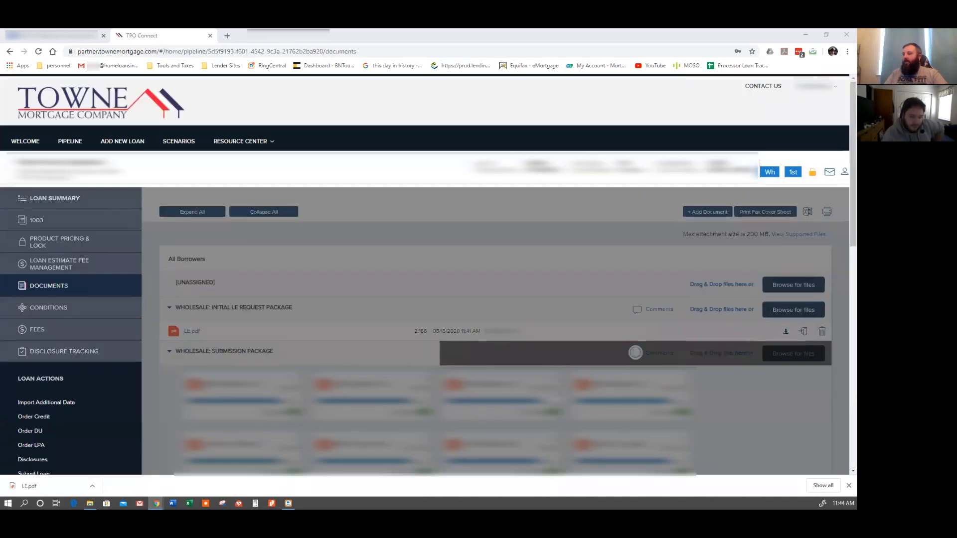
scroll(555, 396, "down", 5)
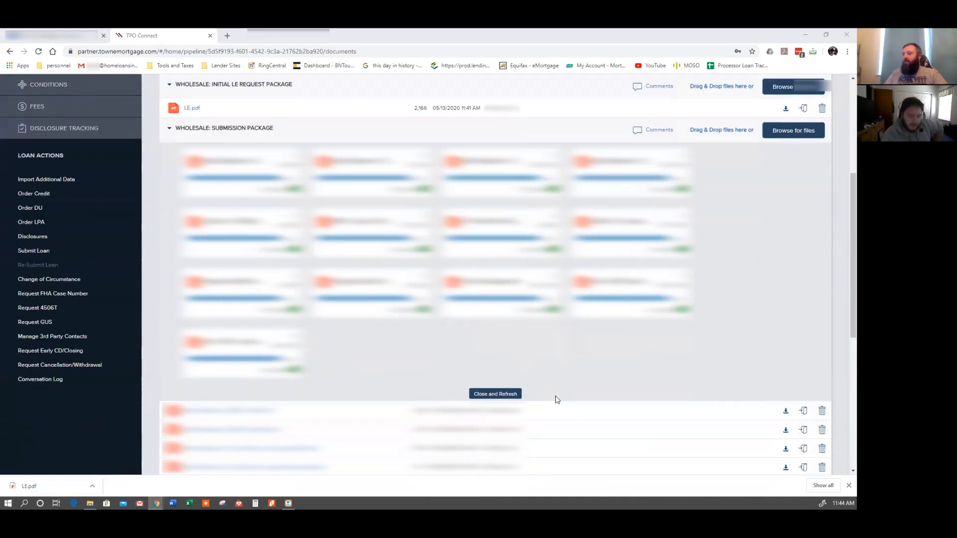
left_click(502, 394)
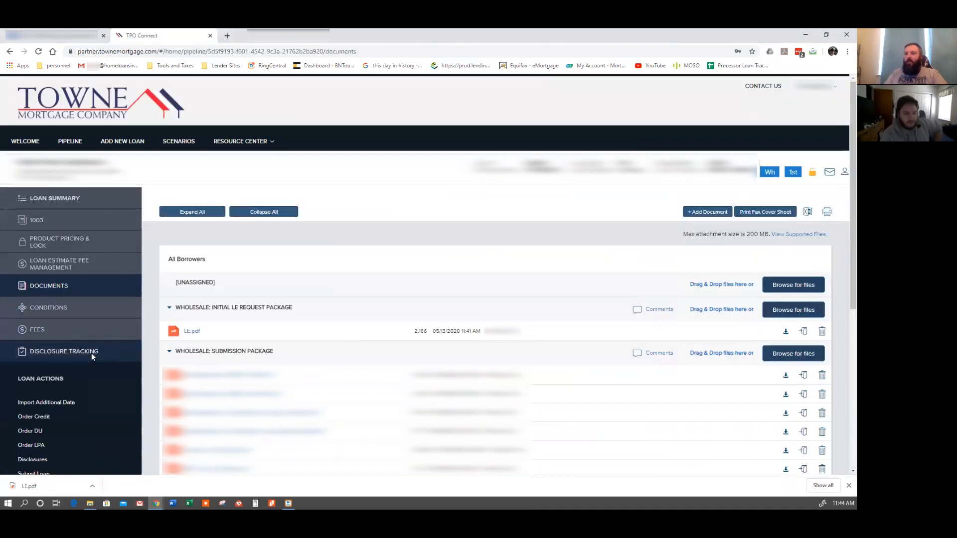
Submit the loan from the Submit Loan page and confirm the submission.
scroll(92, 356, "down", 3)
left_click(70, 338)
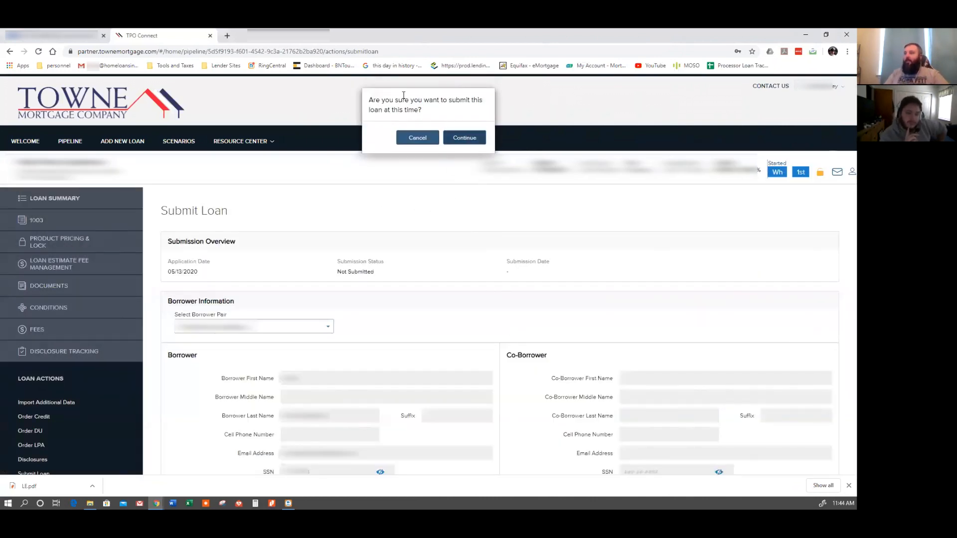
left_click(469, 139)
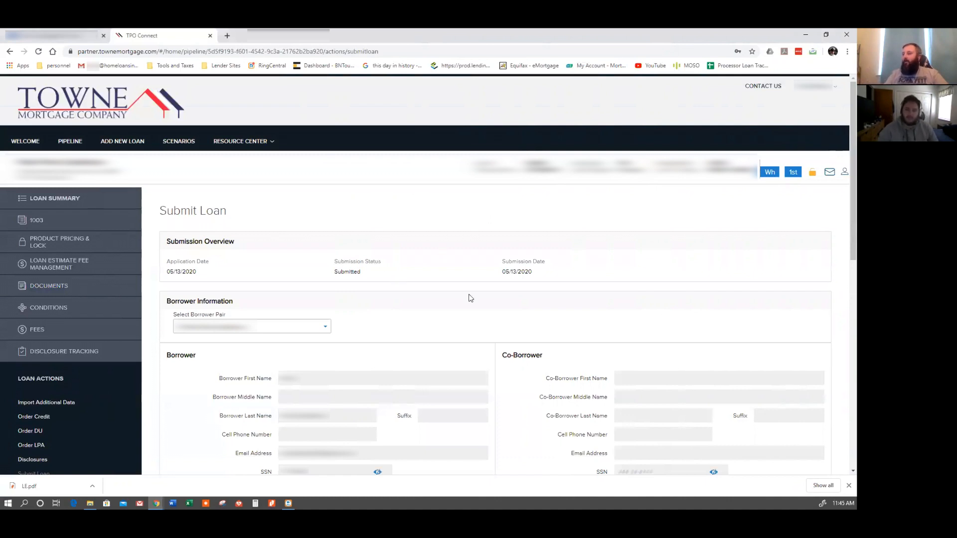
scroll(513, 312, "down", 3)
scroll(515, 309, "up", 3)
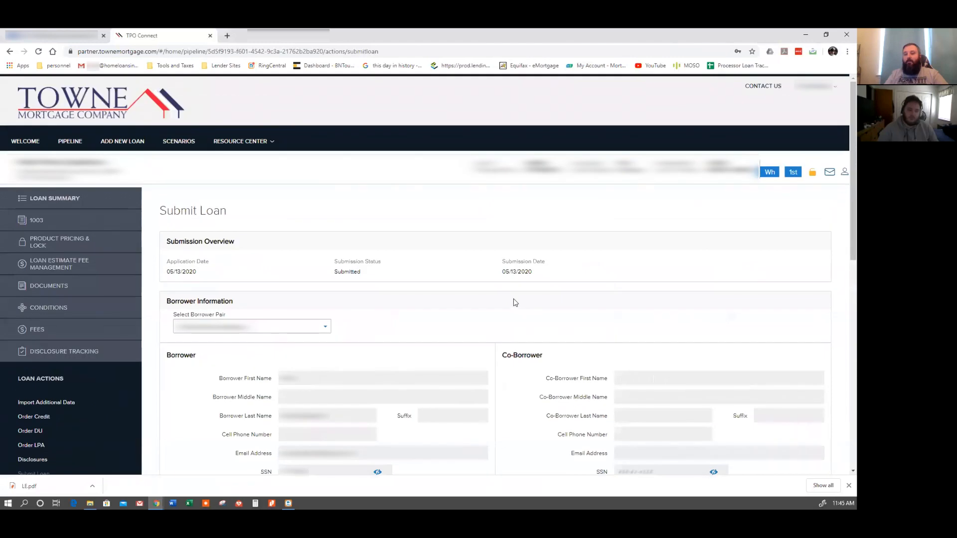